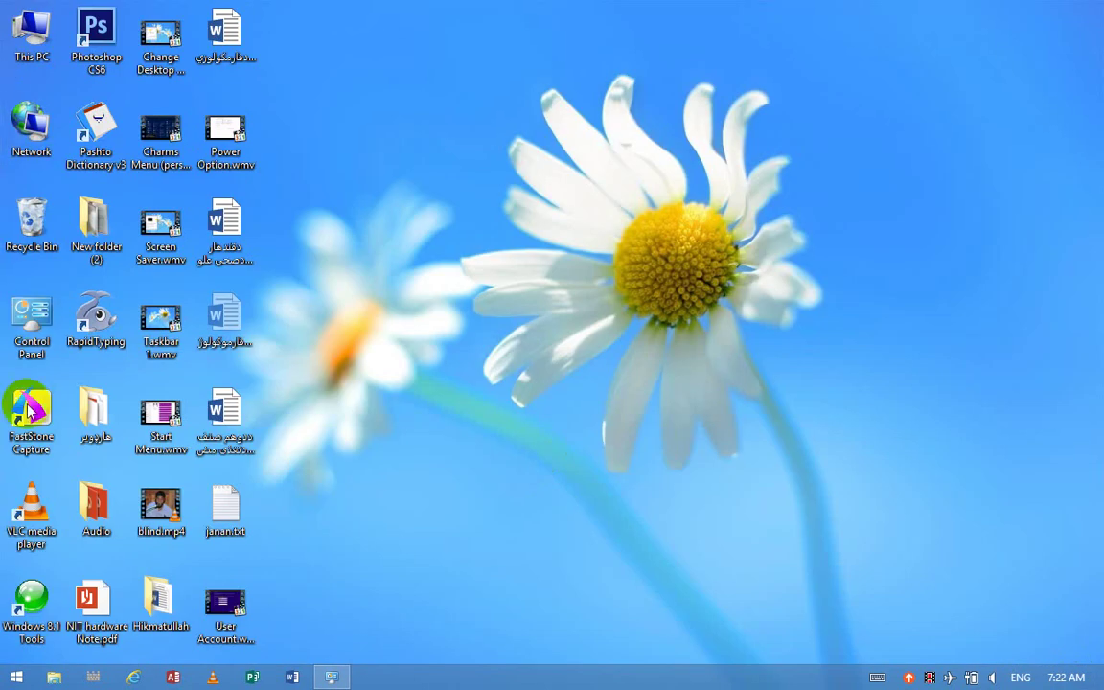
# Open Family Safety in the Control Panel and go to the user settings of the Student account
pyautogui.click(350, 678)
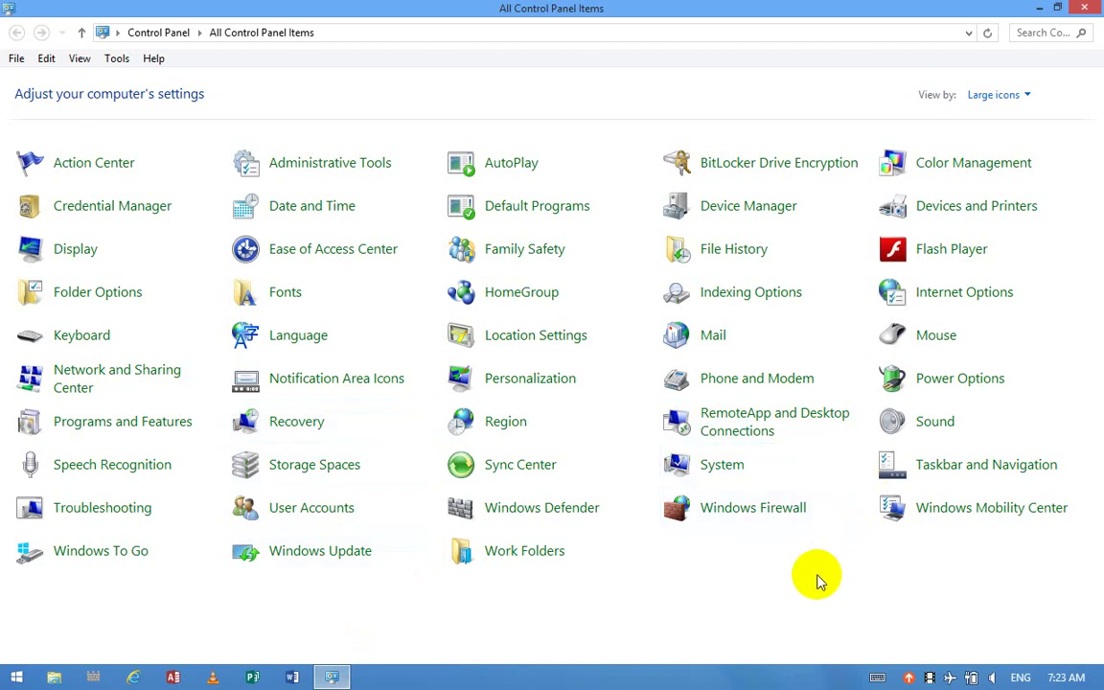
pyautogui.press('f')
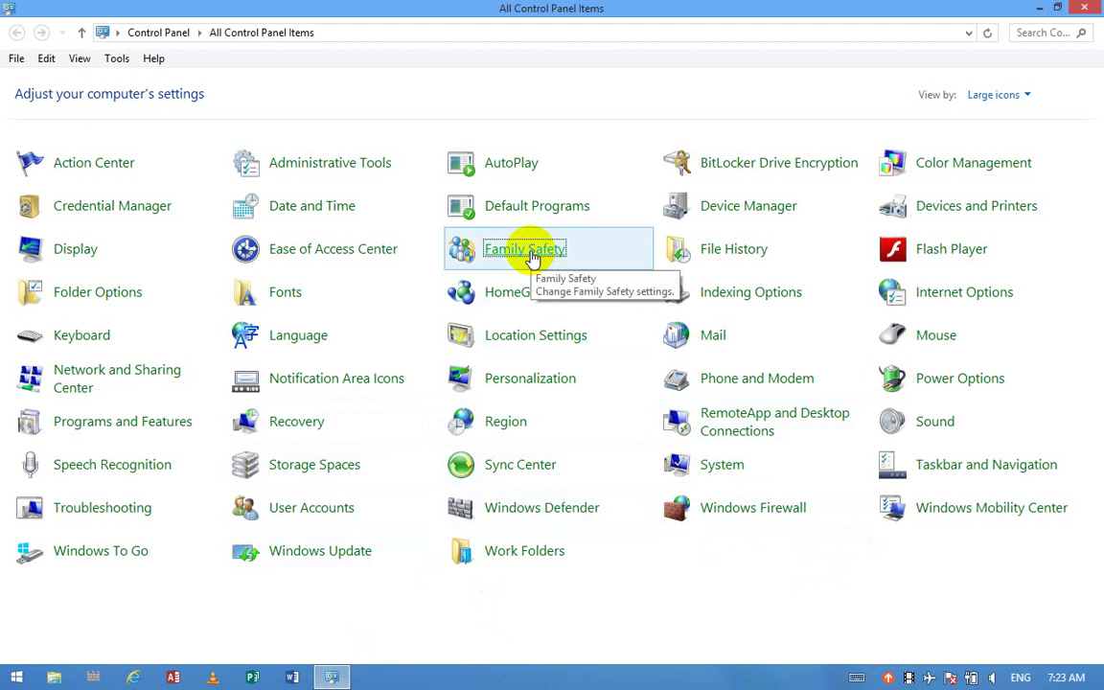
pyautogui.click(533, 258)
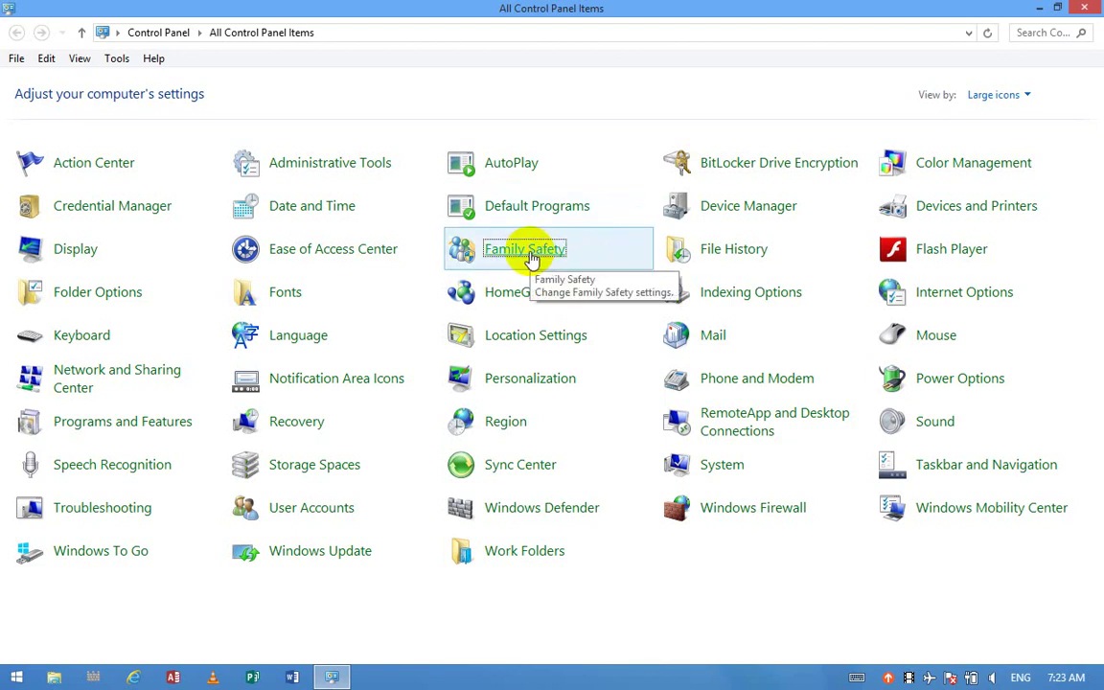
pyautogui.click(532, 254)
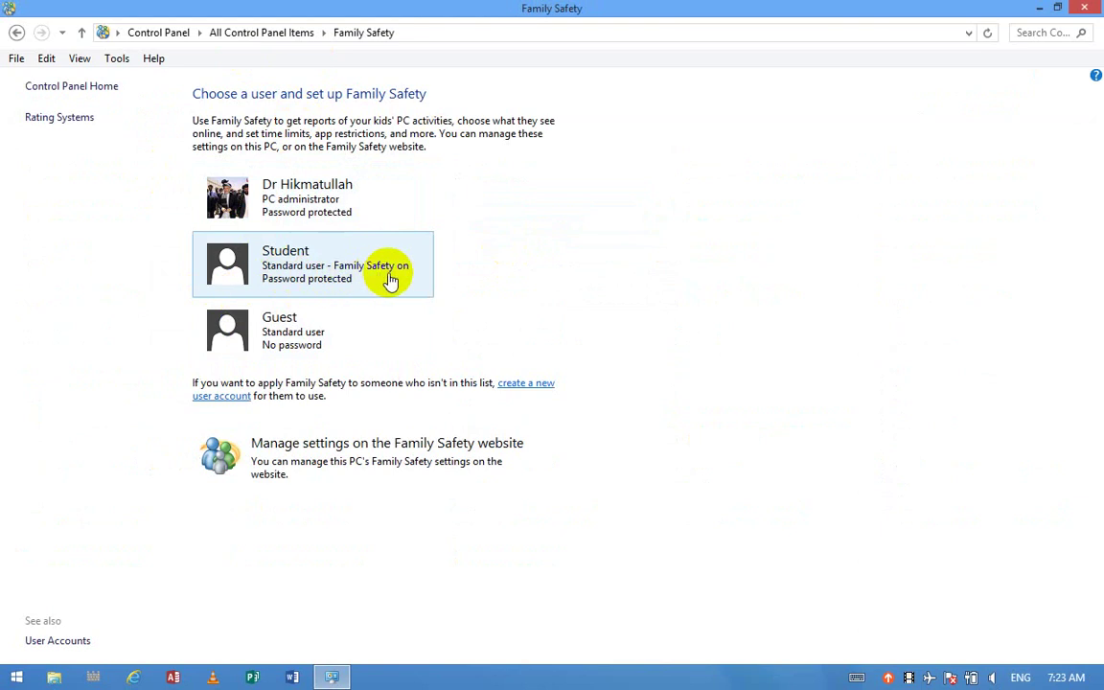
pyautogui.click(345, 267)
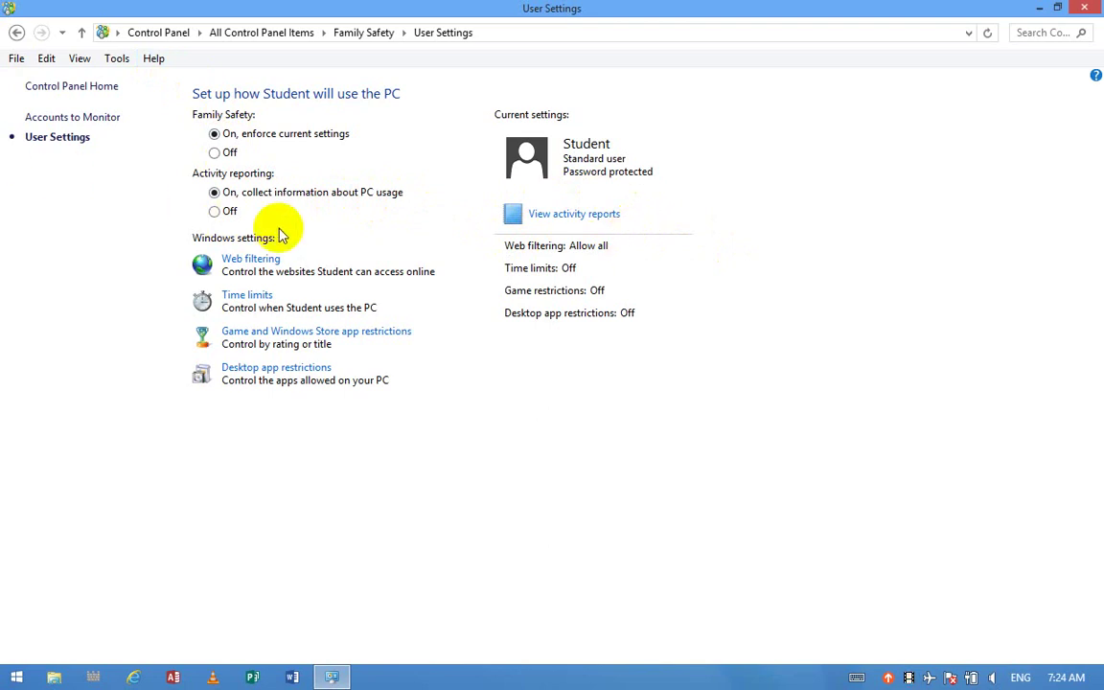
# Switch activity reporting for Student off and on again, and view the account's activity report
pyautogui.click(218, 211)
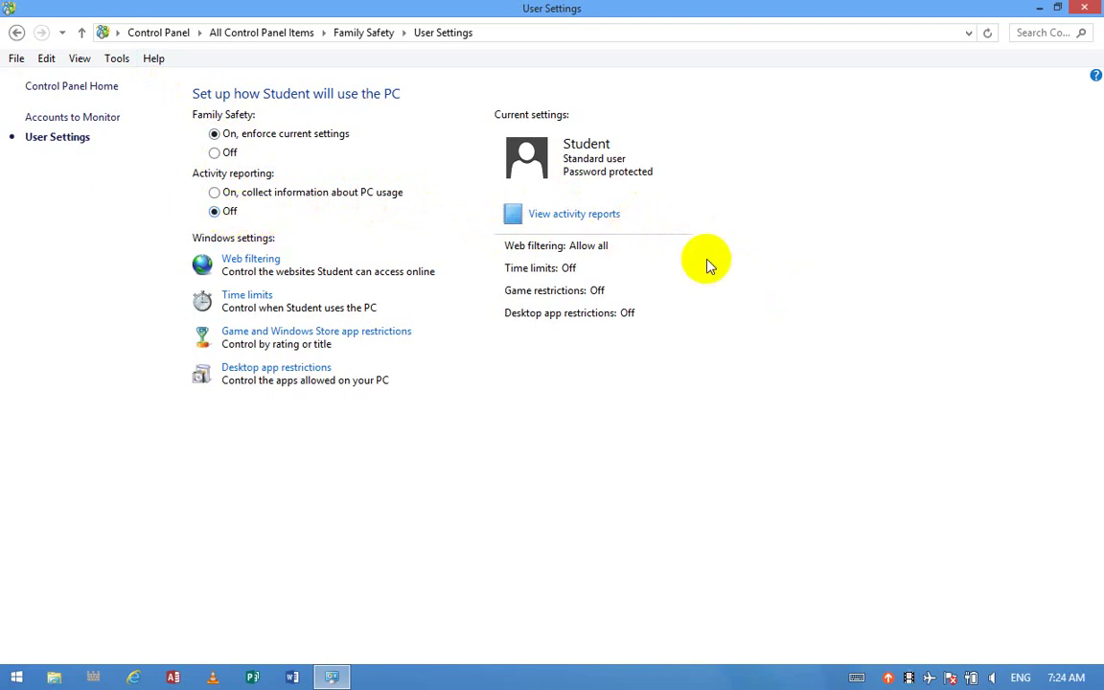
pyautogui.click(259, 201)
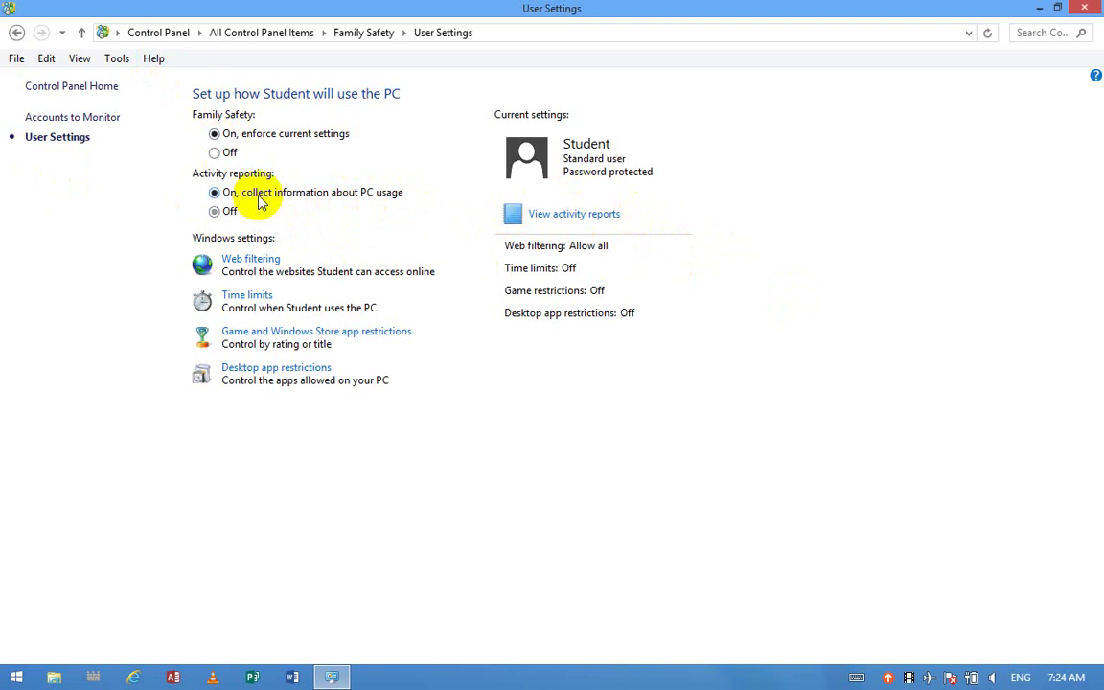
pyautogui.click(619, 216)
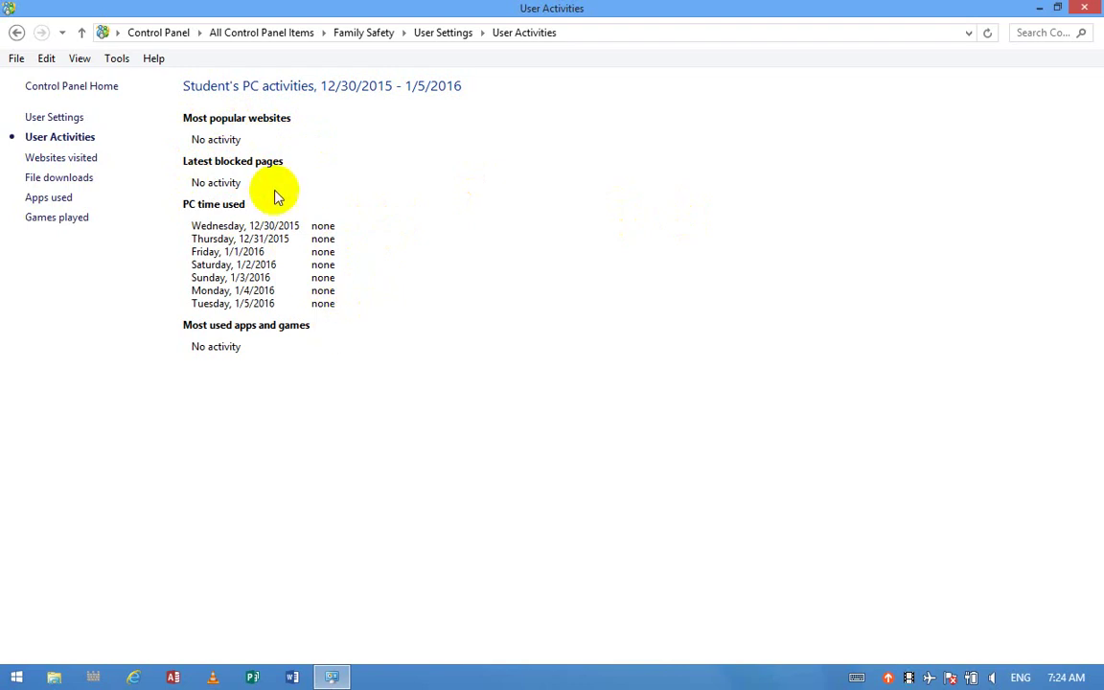
pyautogui.click(17, 32)
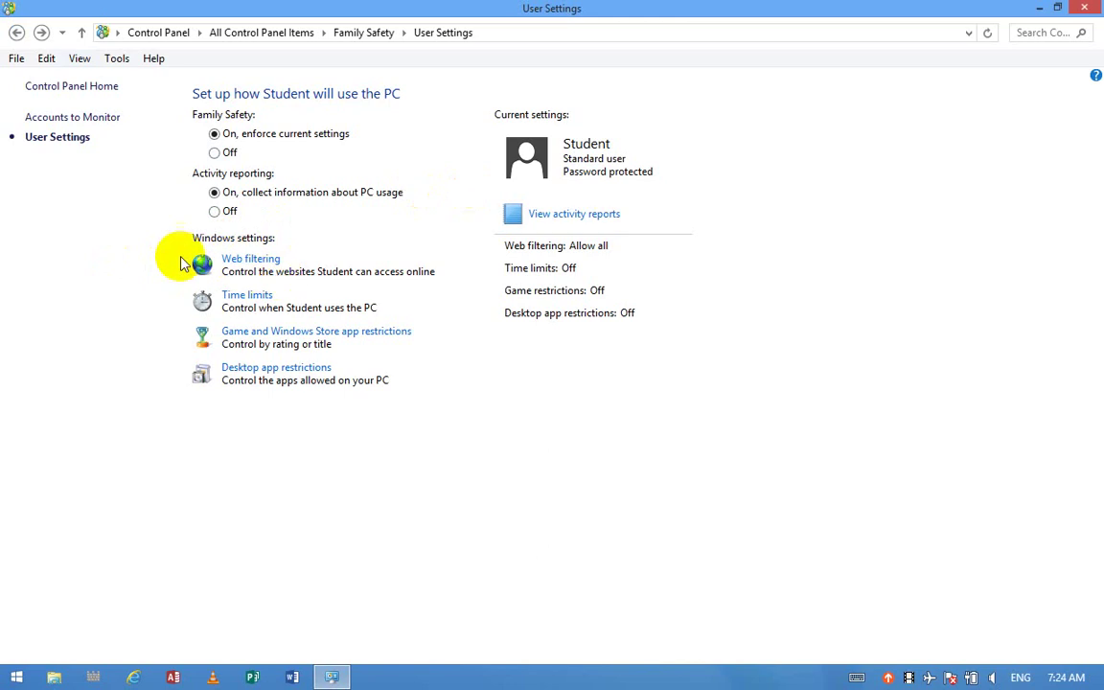
# Restrict Student to allowed websites only and set the web restriction level to Allow list only
pyautogui.click(239, 263)
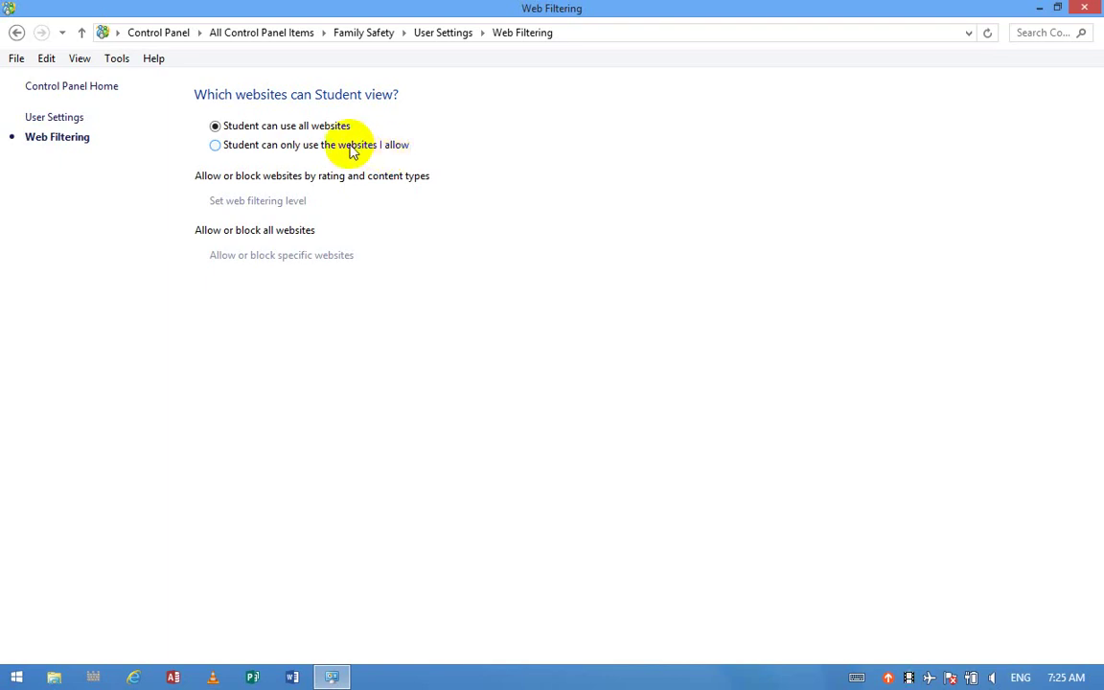
pyautogui.click(289, 144)
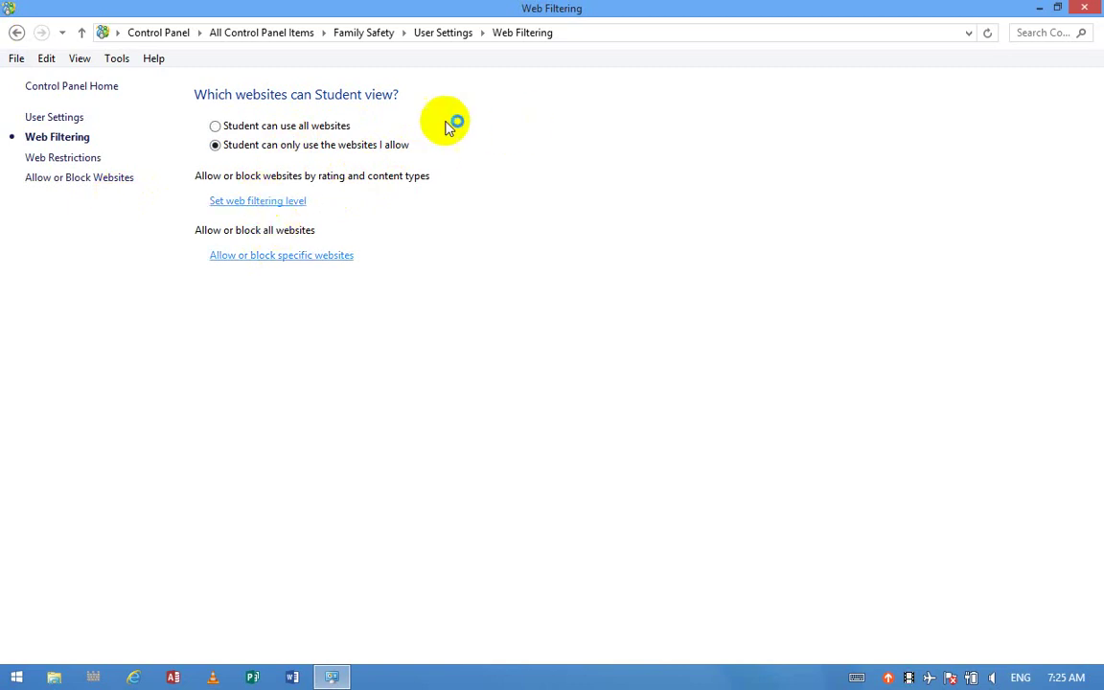
pyautogui.click(289, 200)
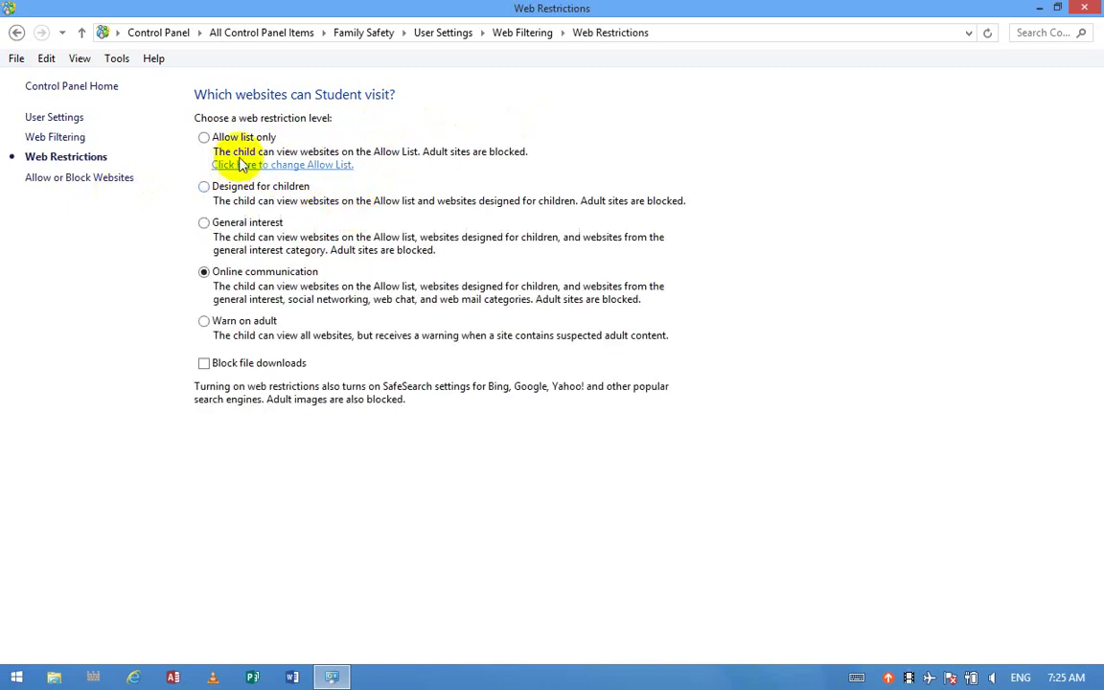
pyautogui.click(205, 138)
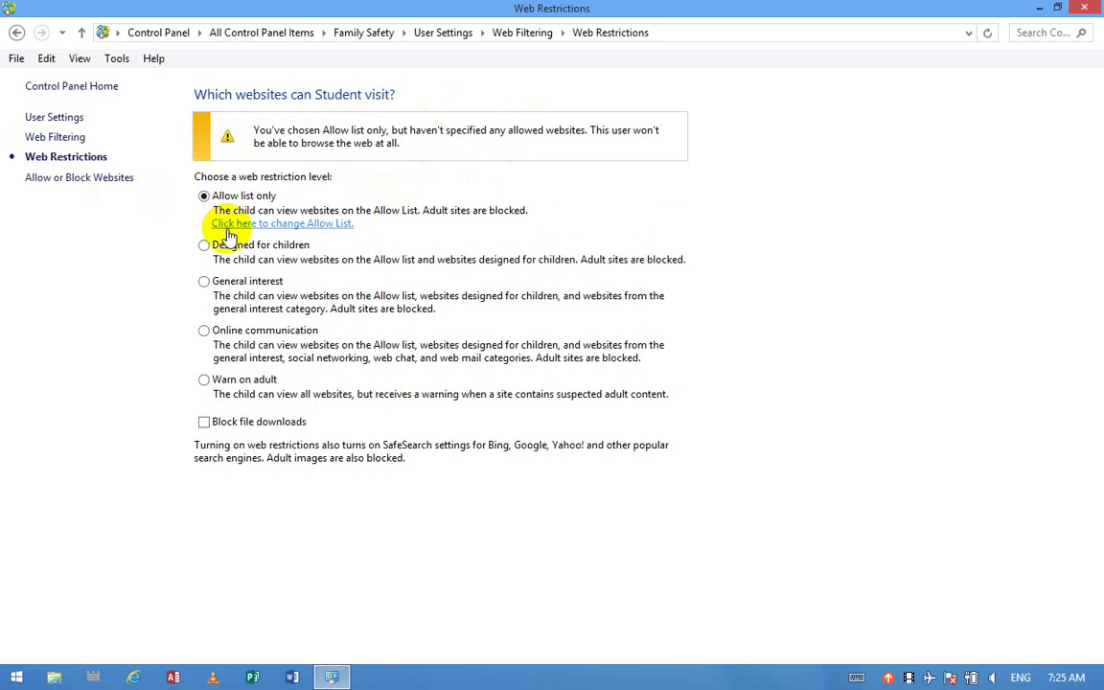
pyautogui.click(10, 31)
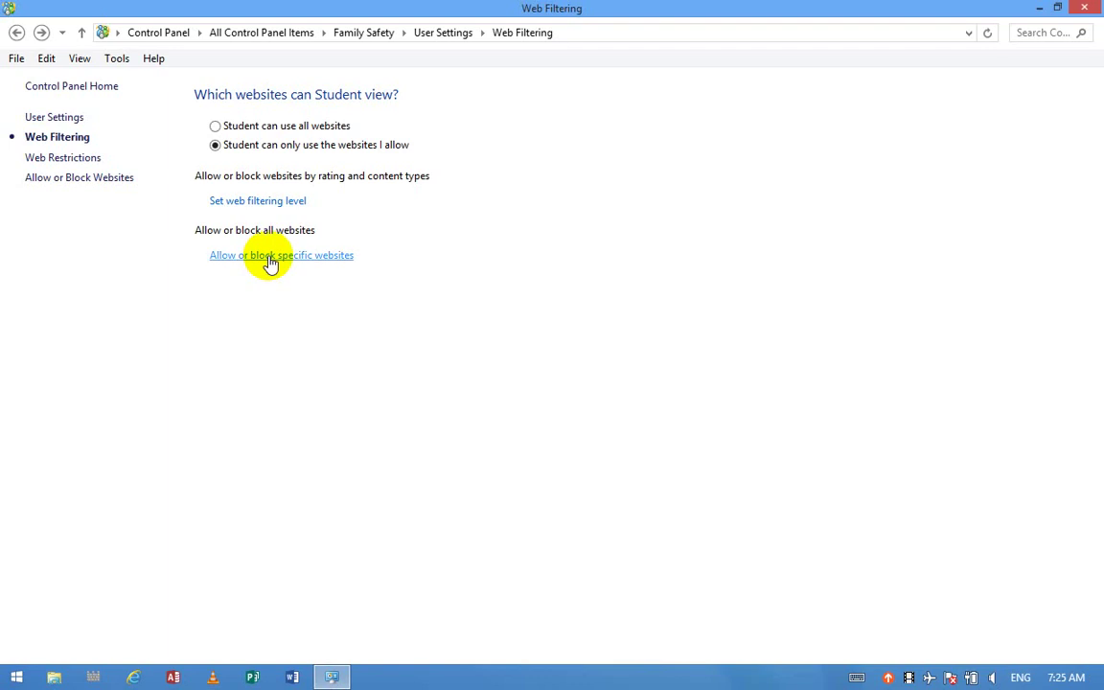
pyautogui.click(271, 257)
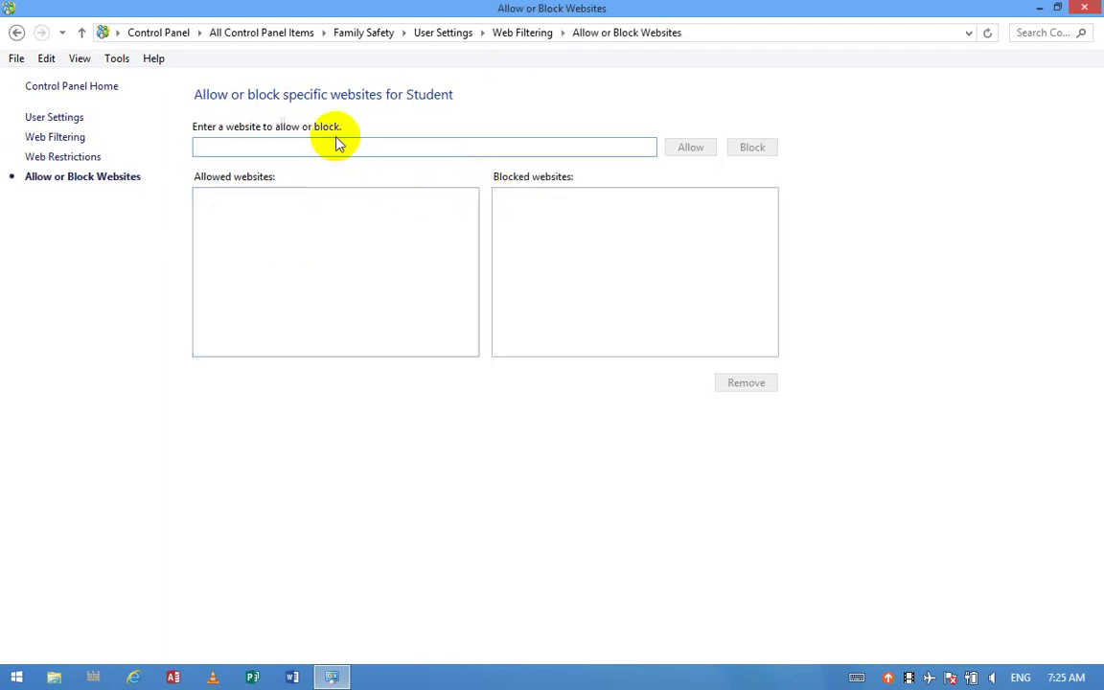
pyautogui.write('www')
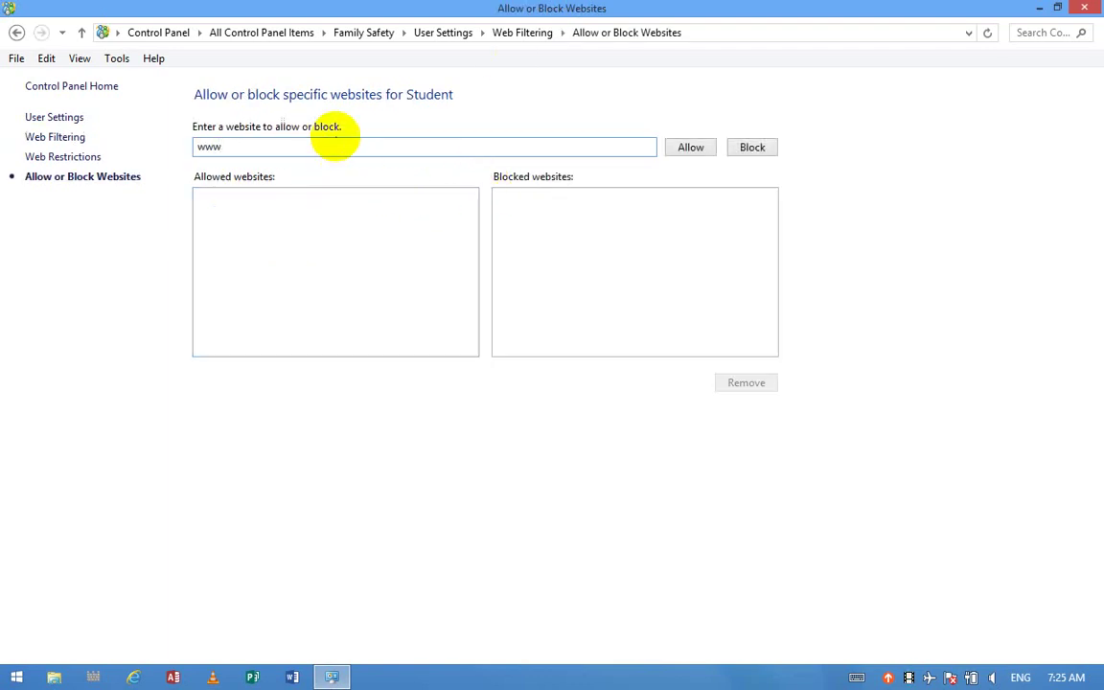
pyautogui.write('.google.')
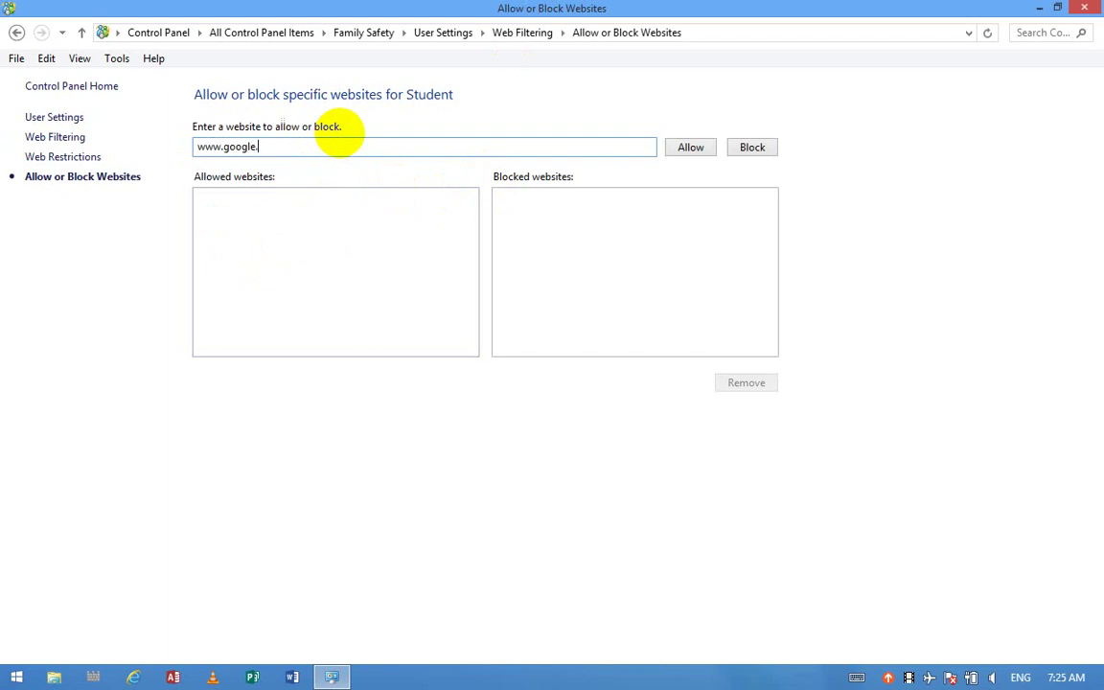
pyautogui.write('com')
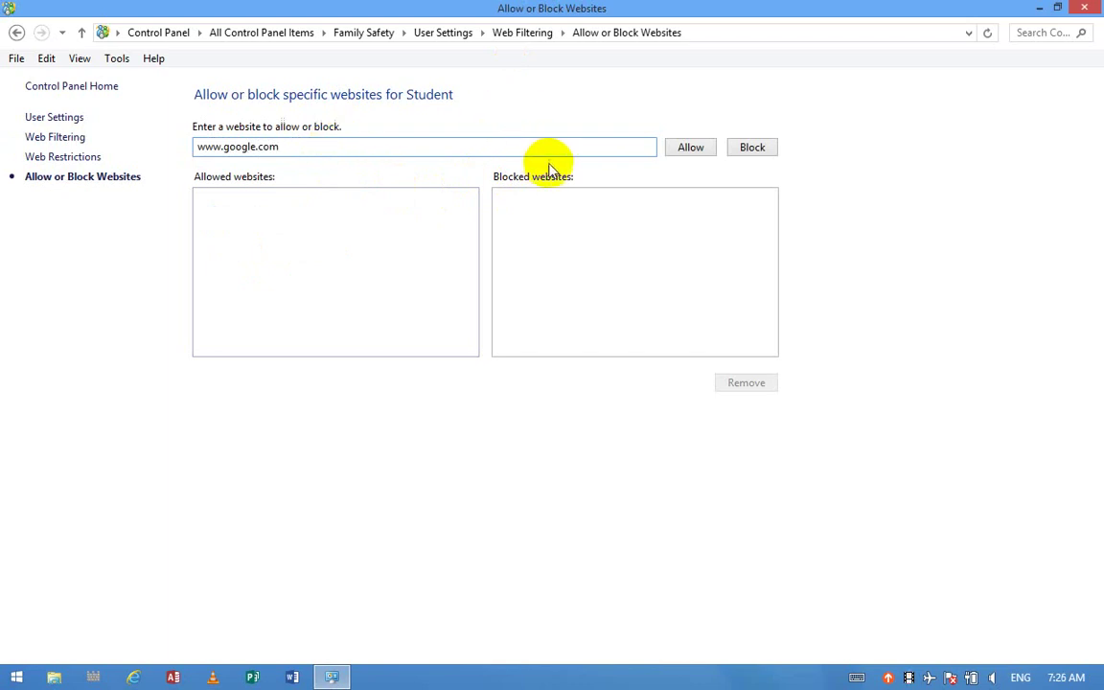
pyautogui.click(671, 147)
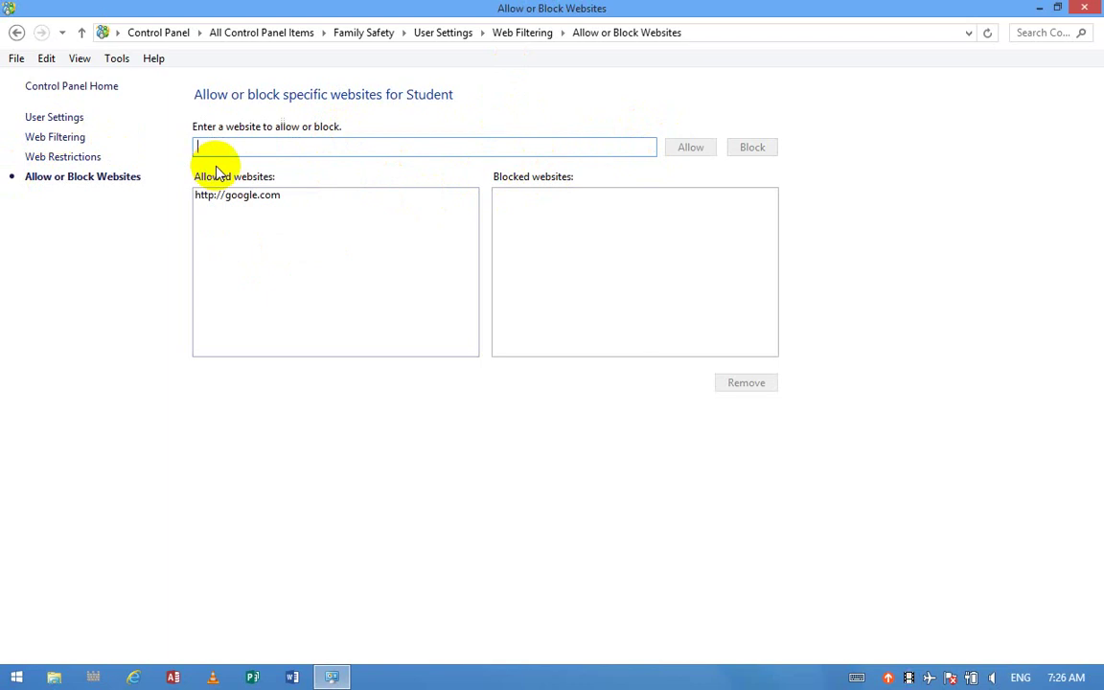
pyautogui.write('www.face')
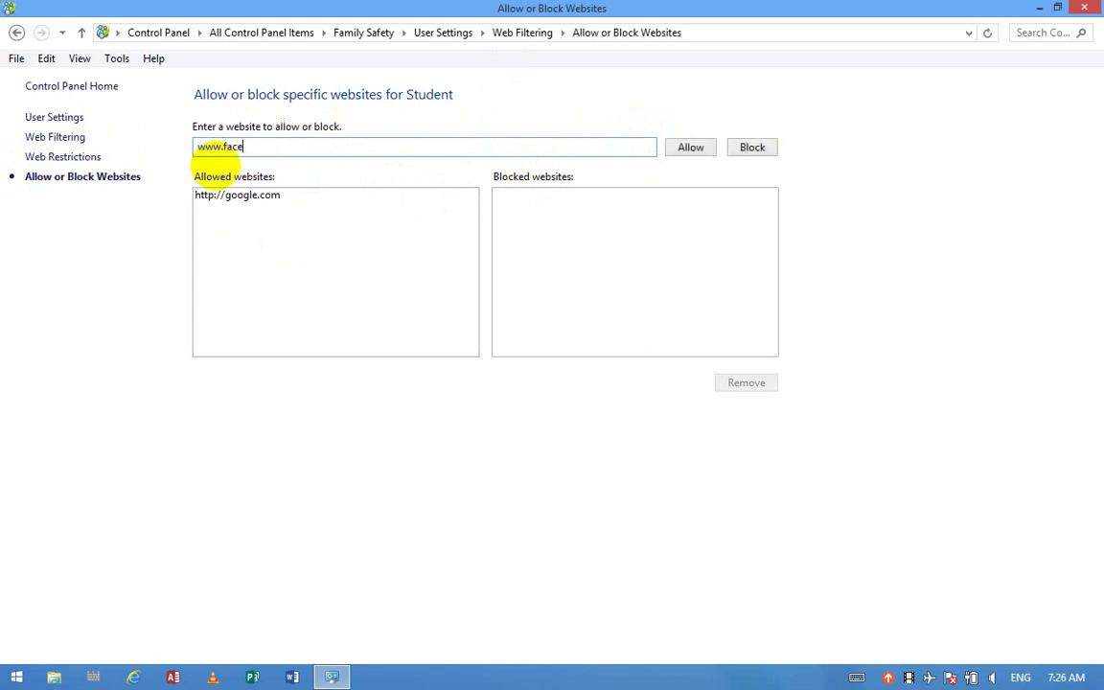
pyautogui.write('book.com')
pyautogui.click(755, 148)
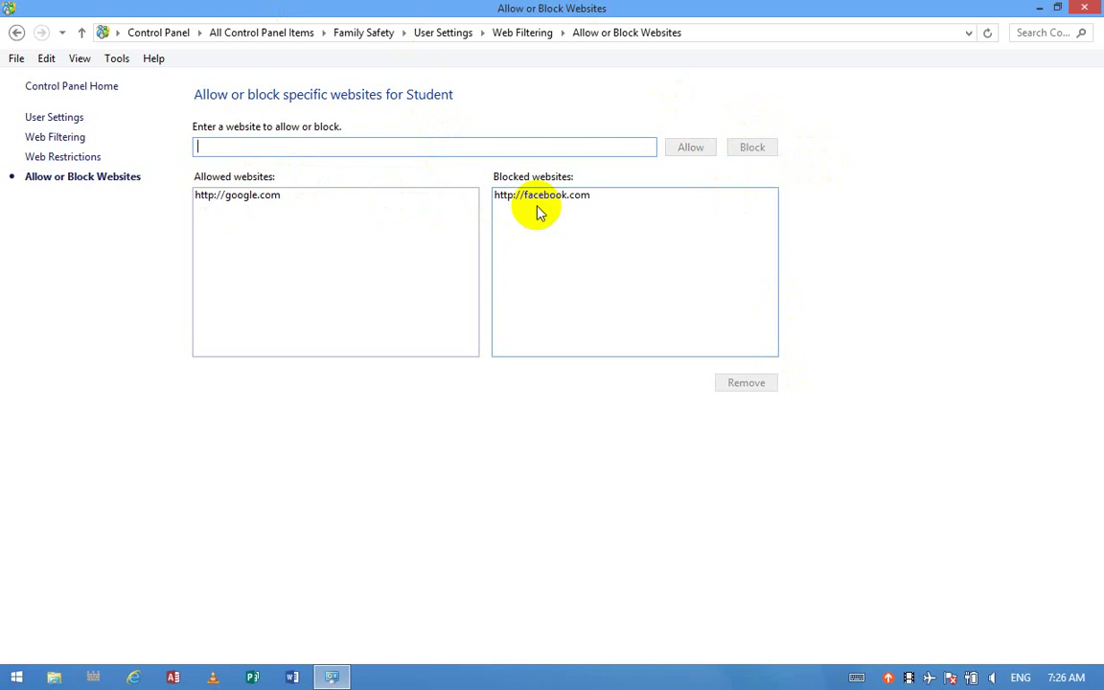
pyautogui.click(432, 142)
pyautogui.write('www')
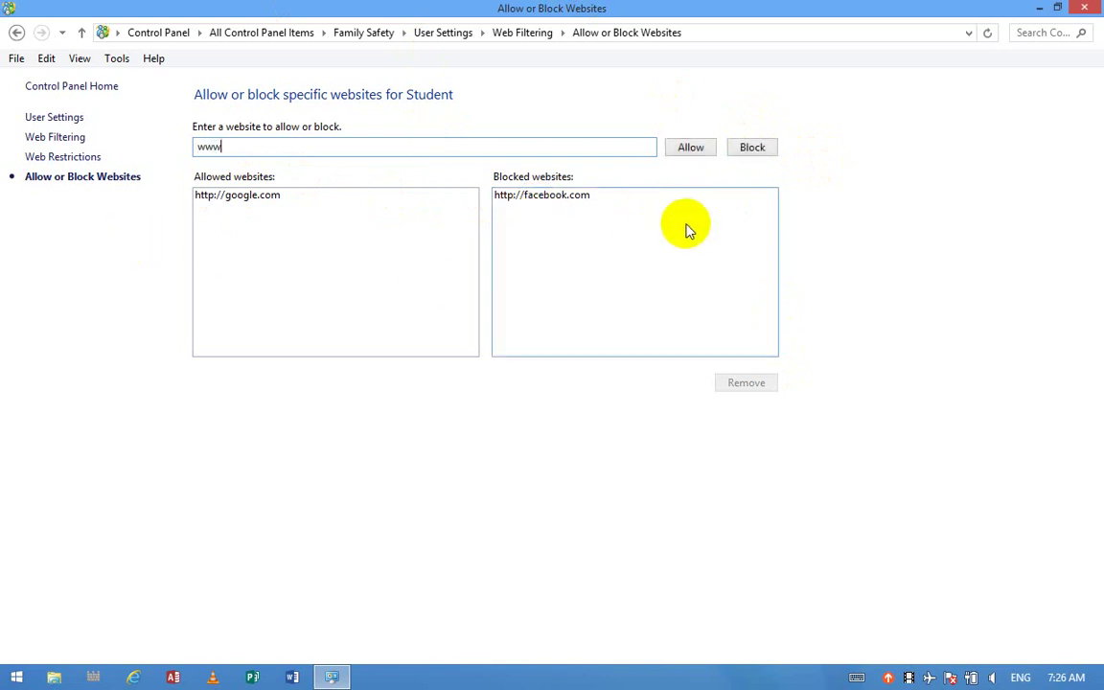
pyautogui.write('.youtube.com')
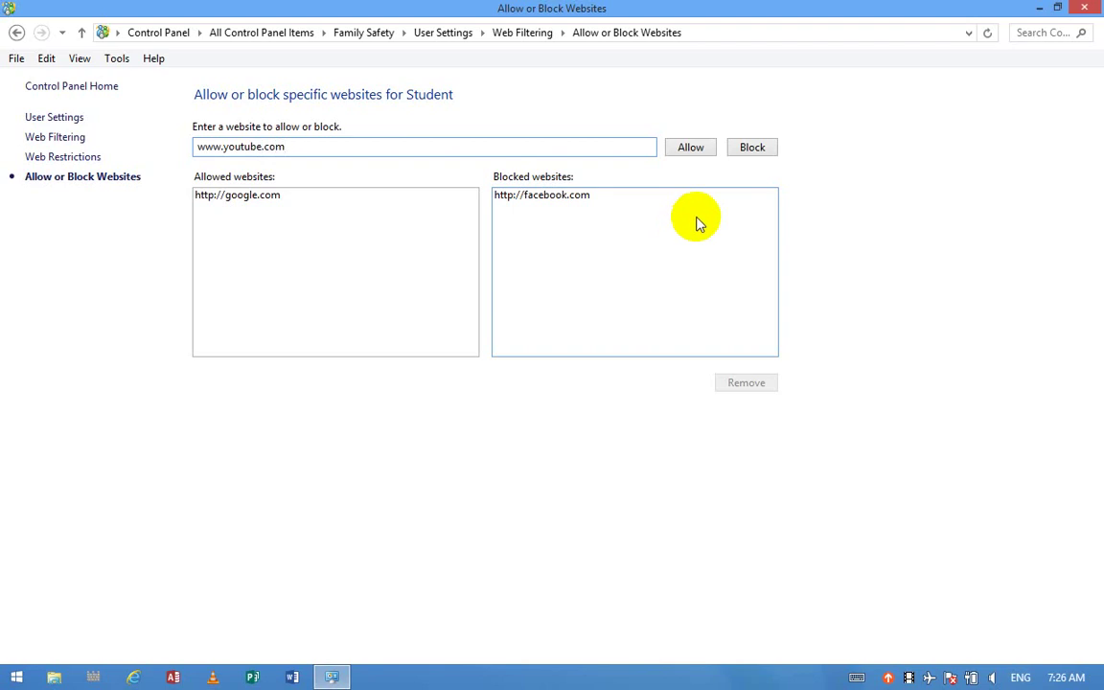
pyautogui.click(768, 193)
pyautogui.click(756, 145)
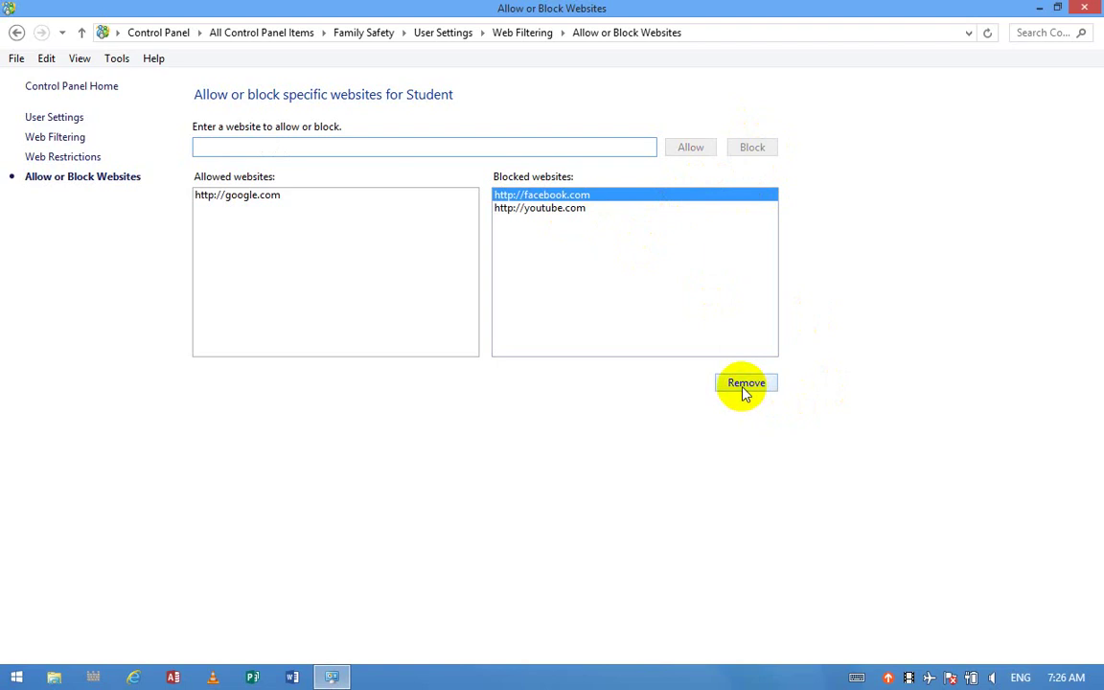
pyautogui.click(17, 33)
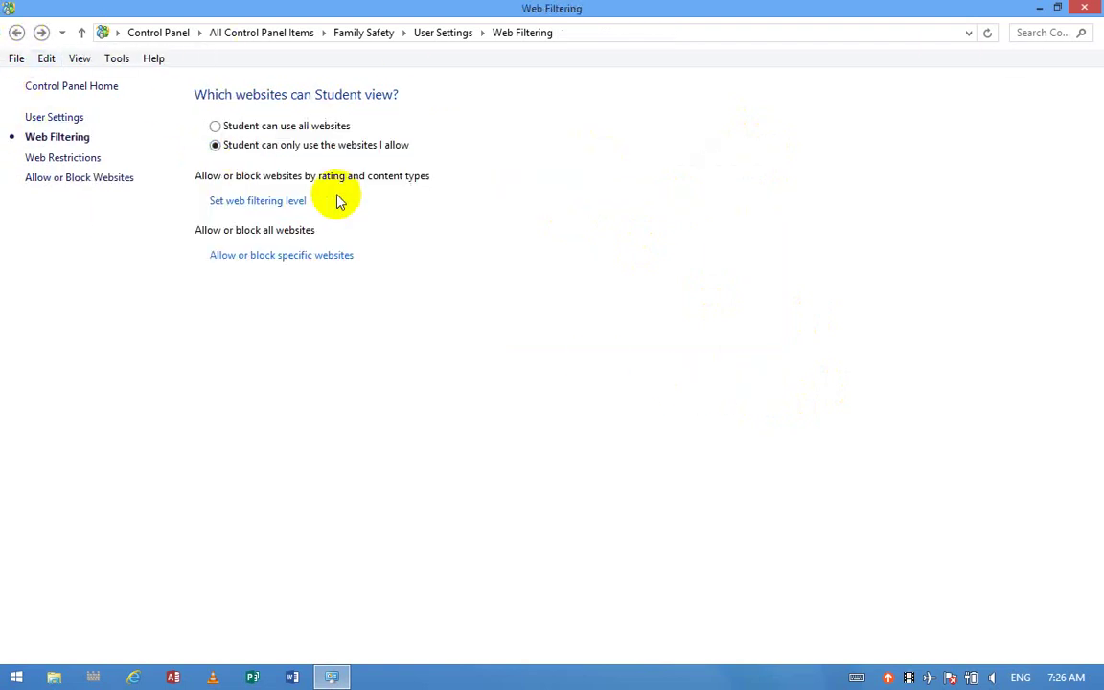
# Try the web restriction levels Designed for children, General interest, Online communication and Warn on adult in turn
pyautogui.click(285, 204)
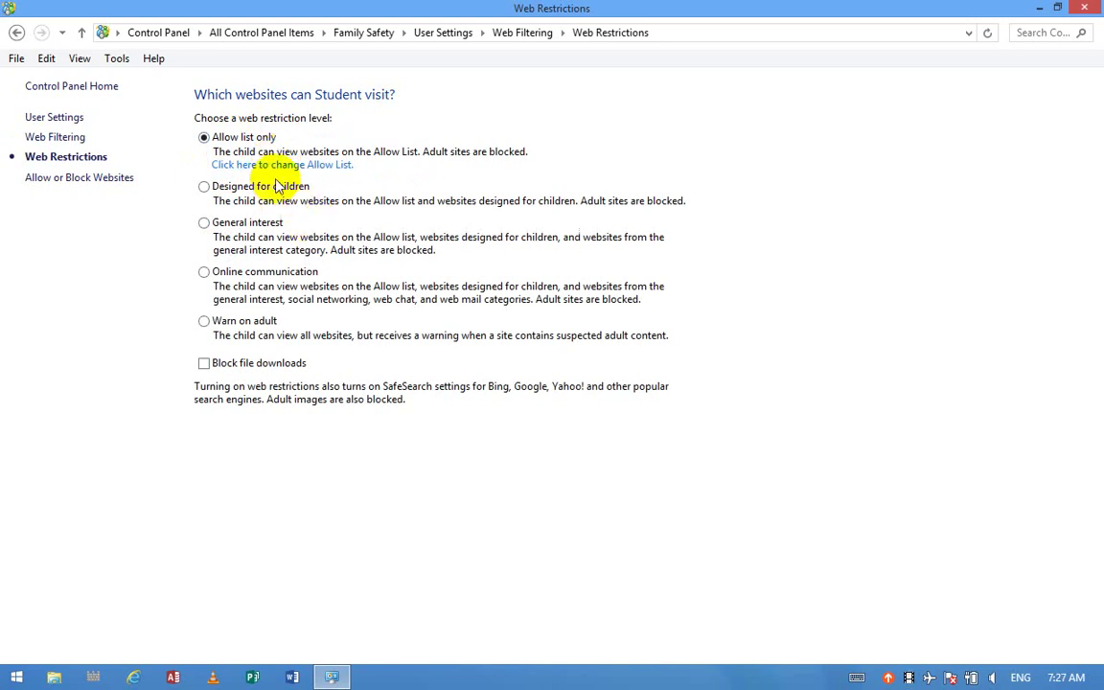
pyautogui.click(247, 169)
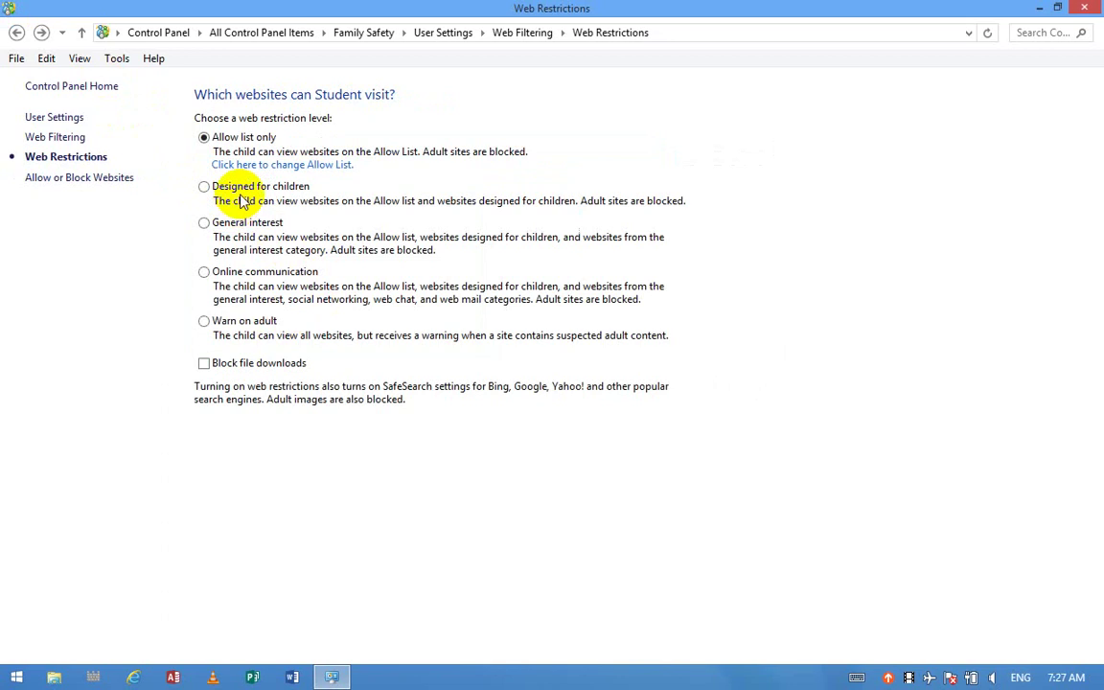
pyautogui.click(244, 189)
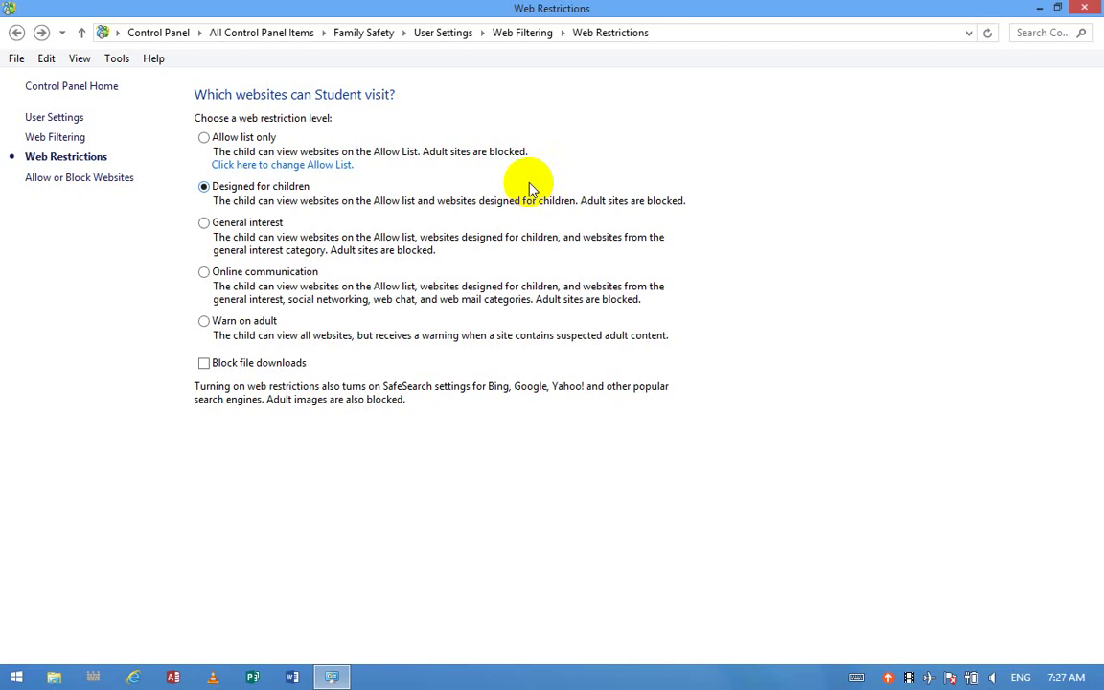
pyautogui.click(238, 236)
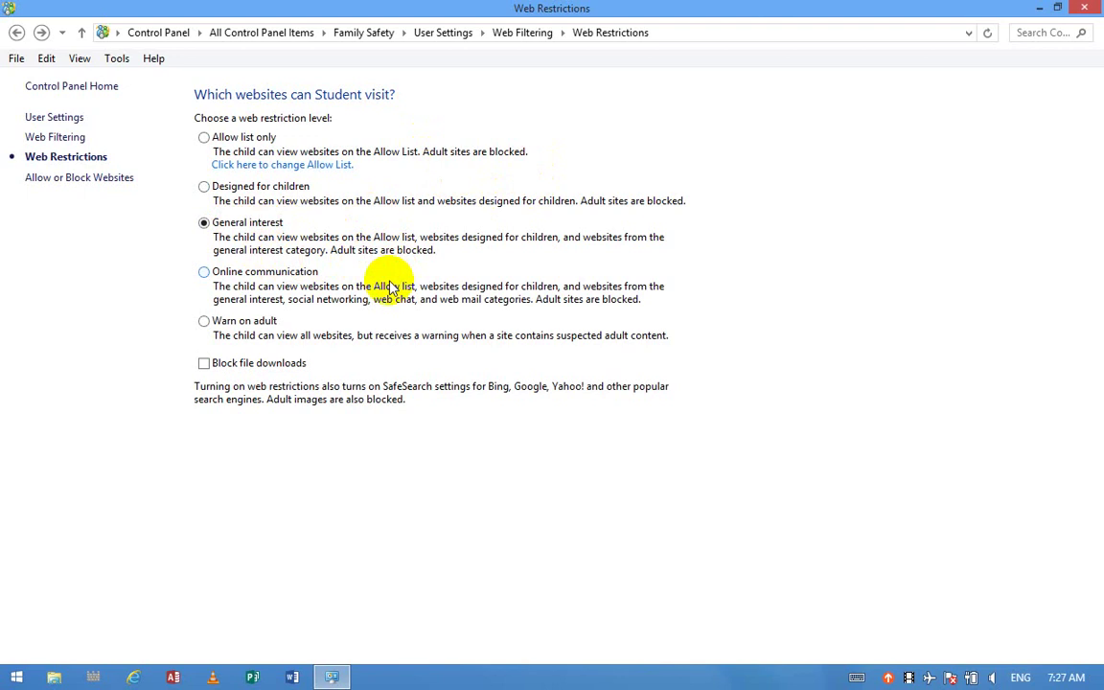
pyautogui.click(220, 272)
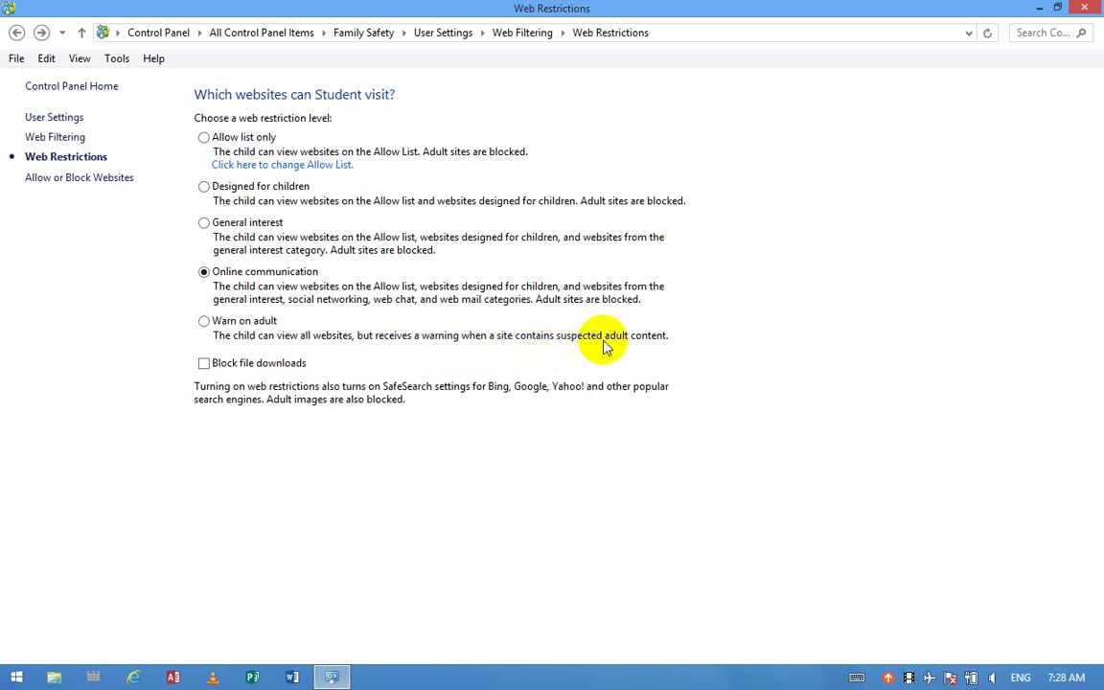
pyautogui.click(205, 323)
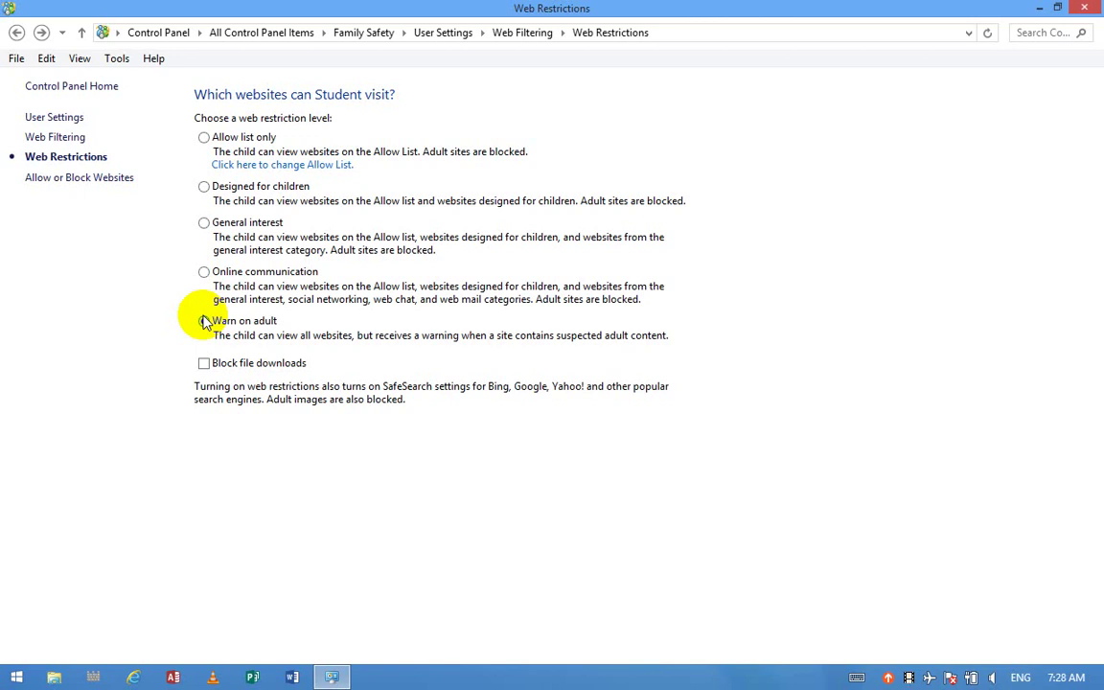
pyautogui.click(205, 321)
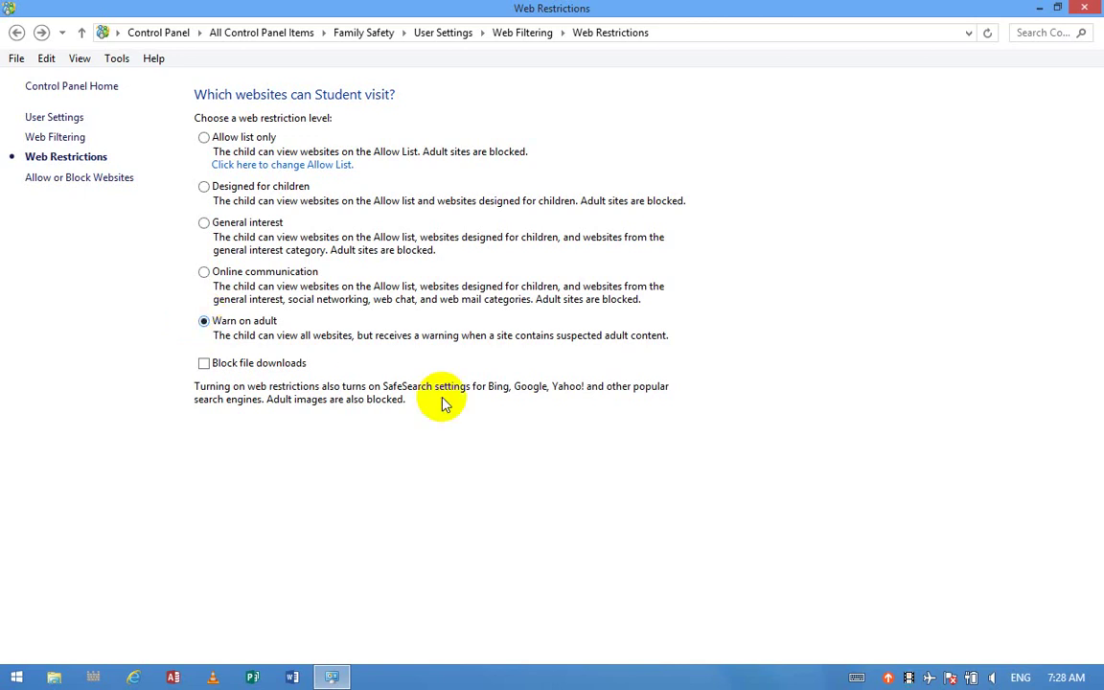
# Switch Block file downloads on and off again, and set the web restriction level to Allow list only
pyautogui.click(246, 367)
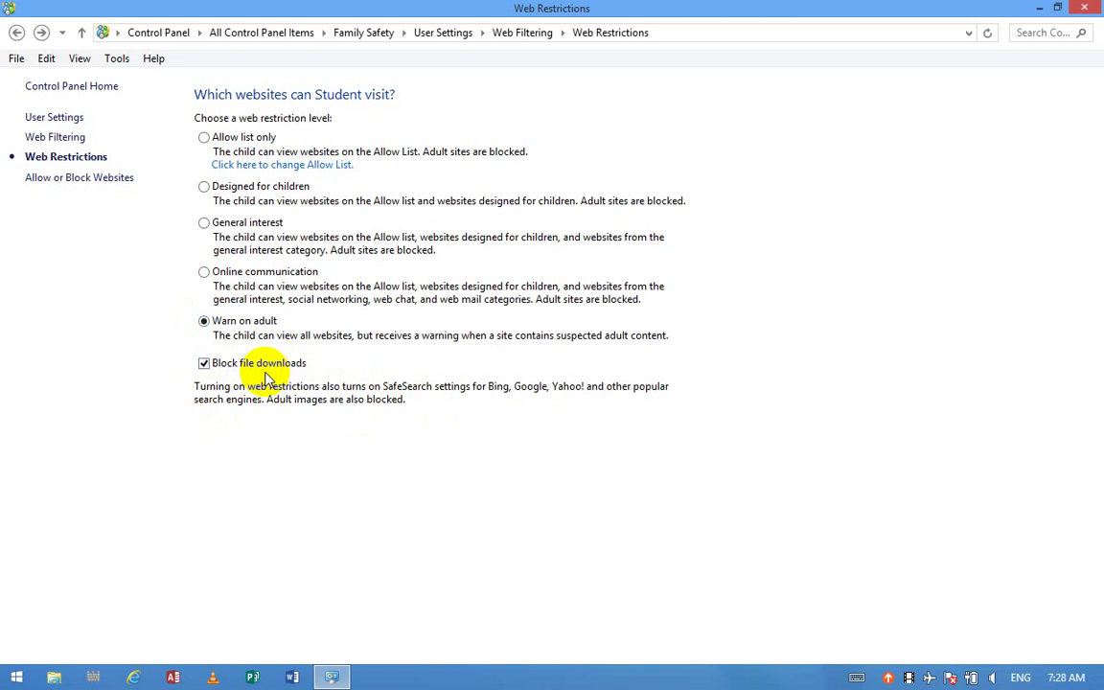
pyautogui.click(270, 368)
pyautogui.click(260, 140)
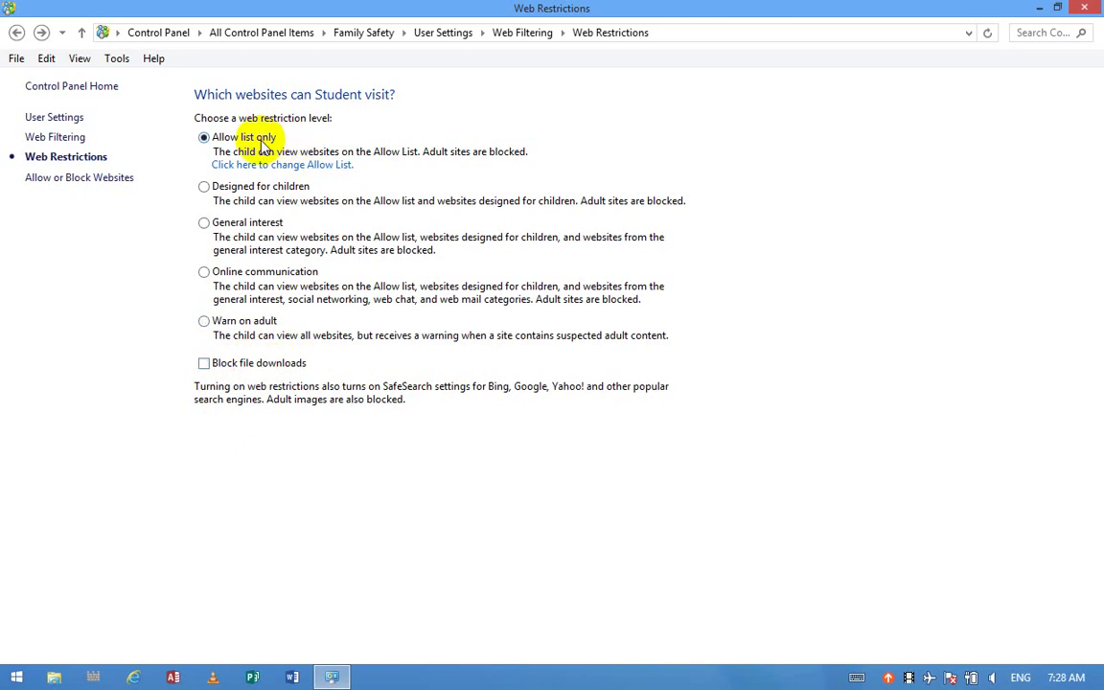
pyautogui.click(18, 36)
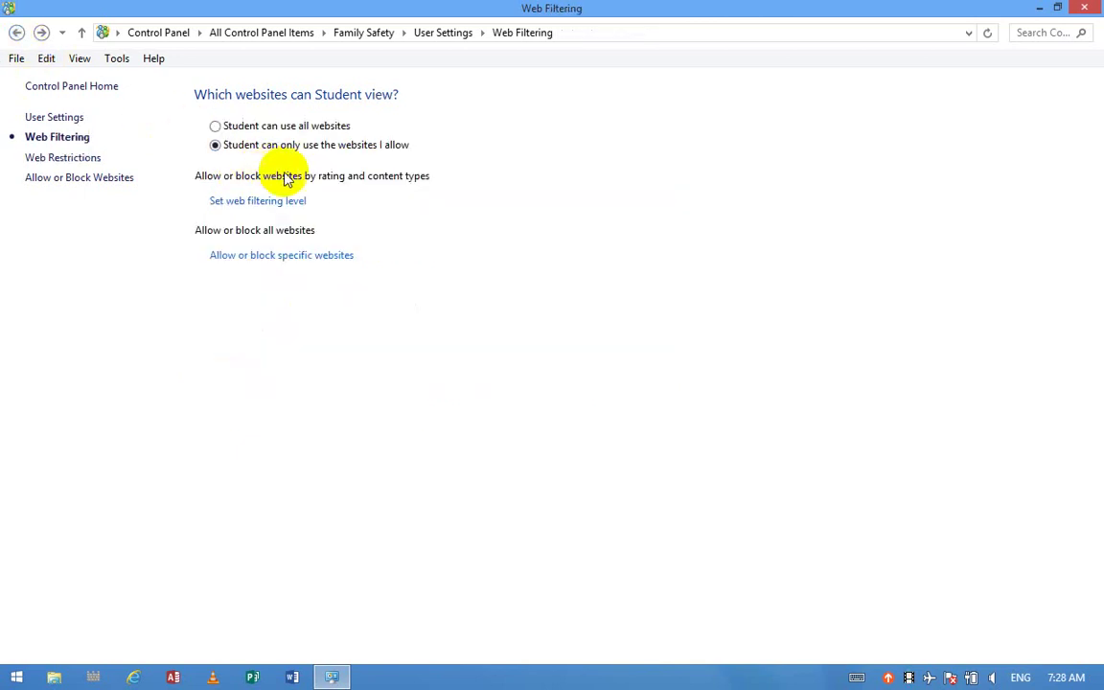
# Open Student's time allowance settings and limit PC use to the amount of time allowed
pyautogui.click(17, 33)
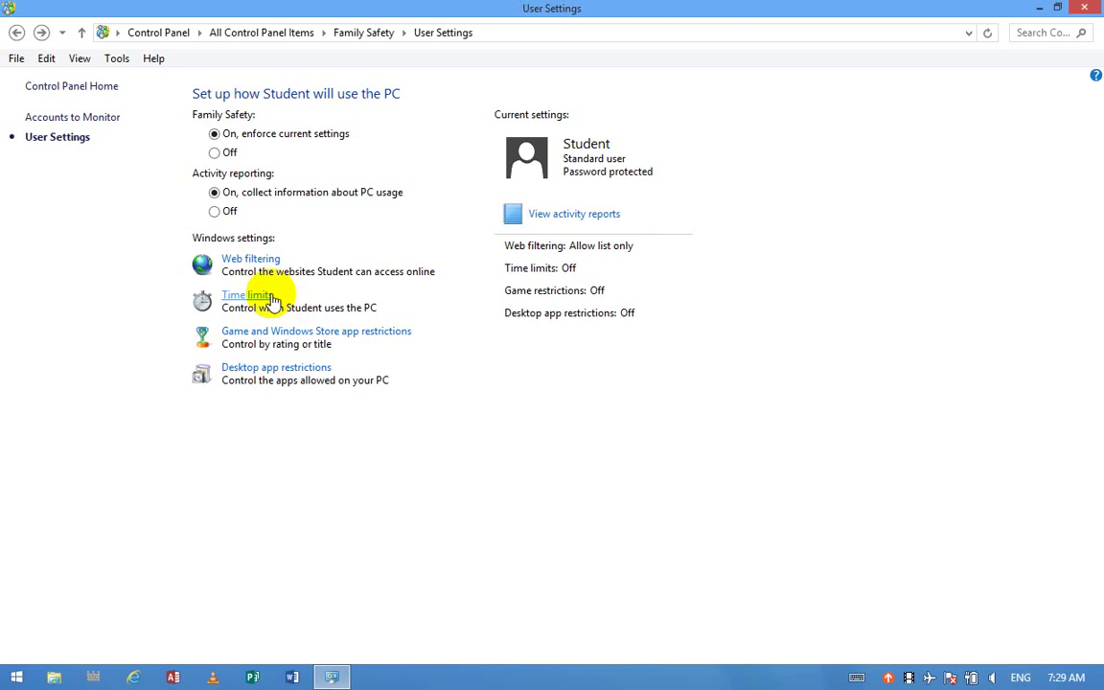
pyautogui.click(273, 299)
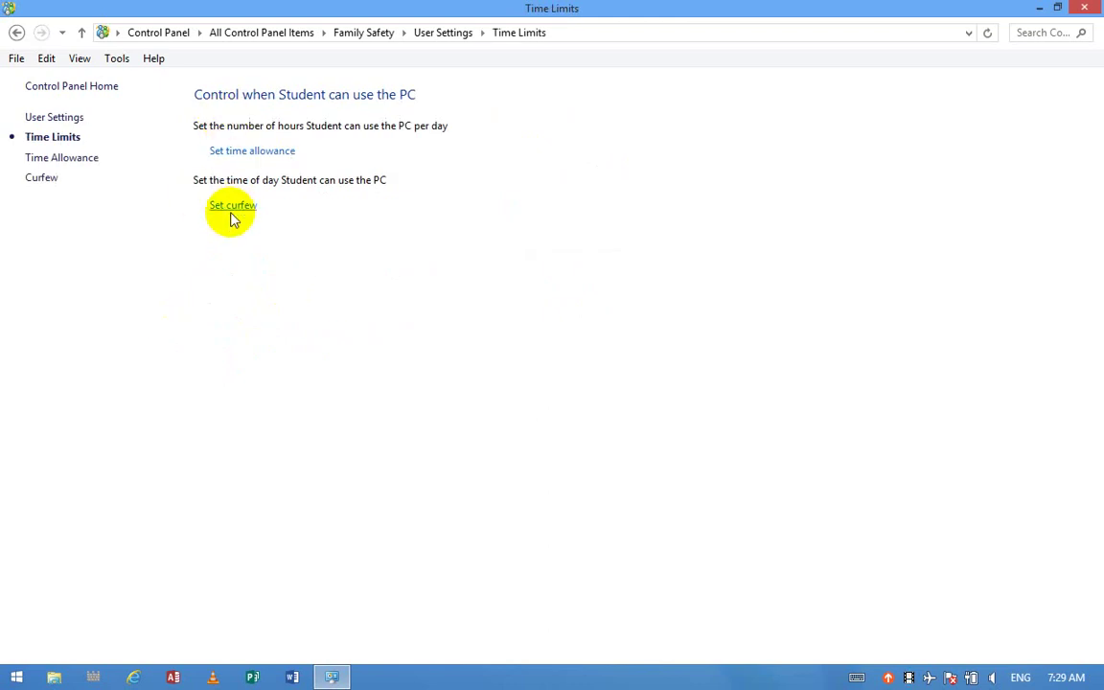
pyautogui.click(250, 154)
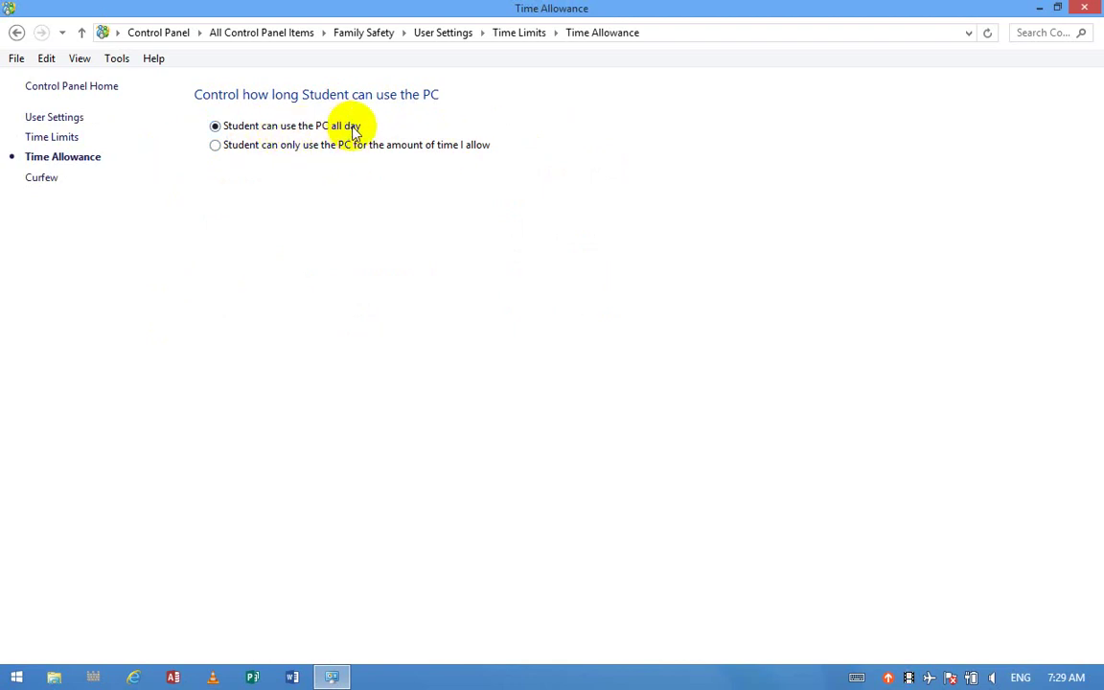
pyautogui.click(336, 151)
pyautogui.click(336, 151)
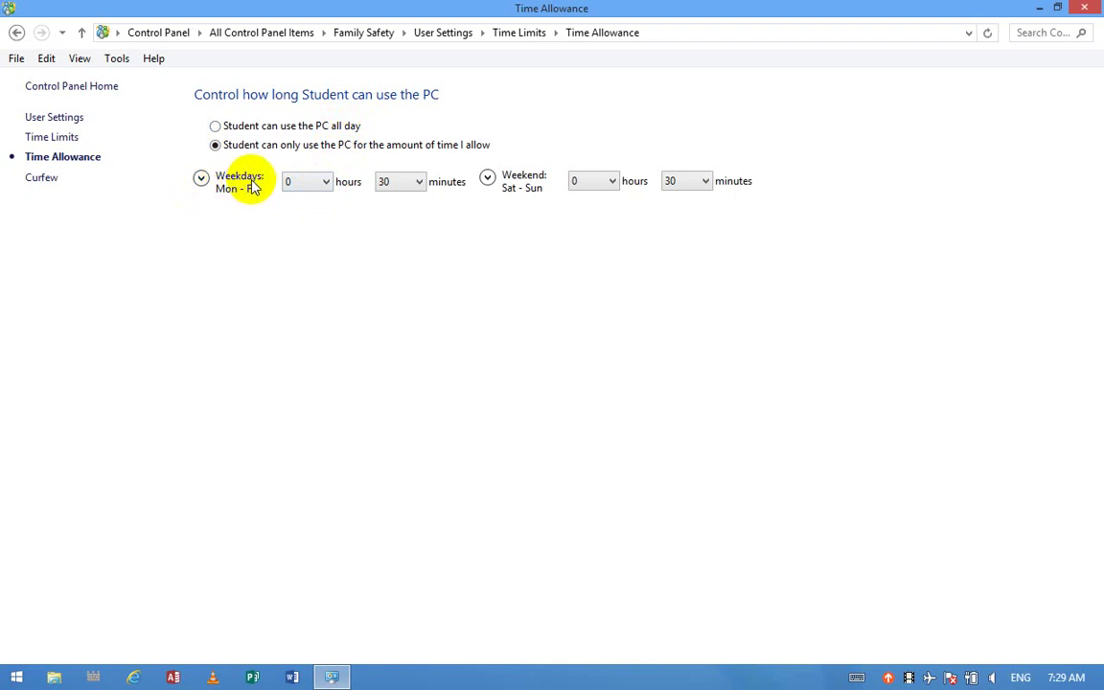
# Expand the weekday allowances and set Monday to Friday to 2 hours 15 minutes
pyautogui.click(202, 180)
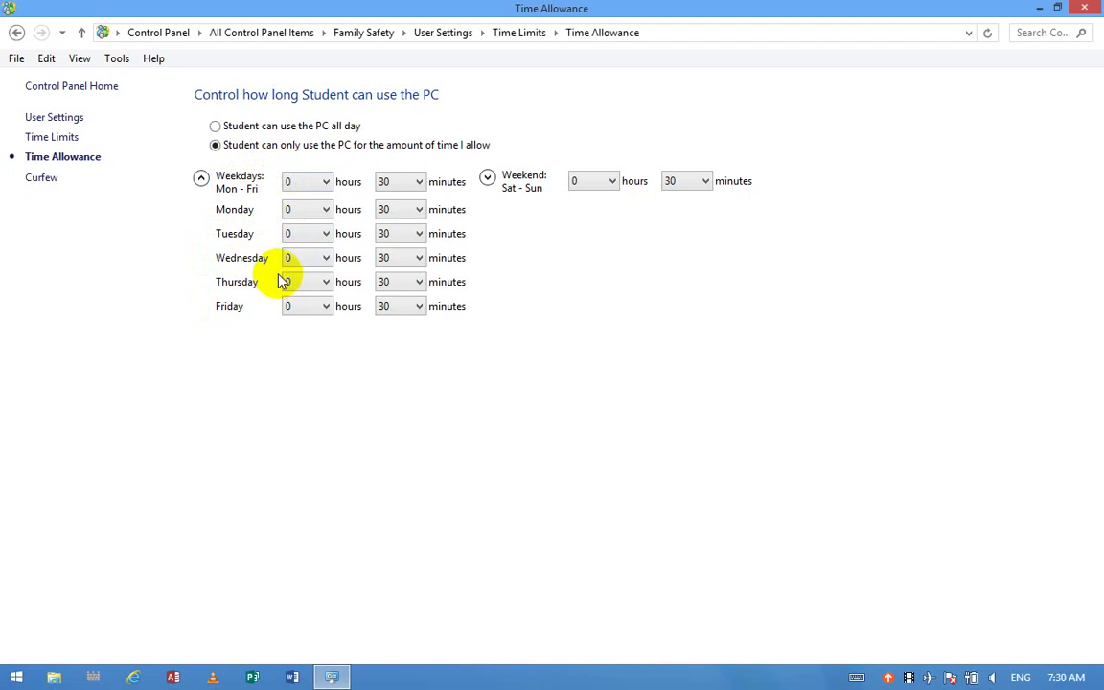
pyautogui.click(321, 185)
pyautogui.click(320, 227)
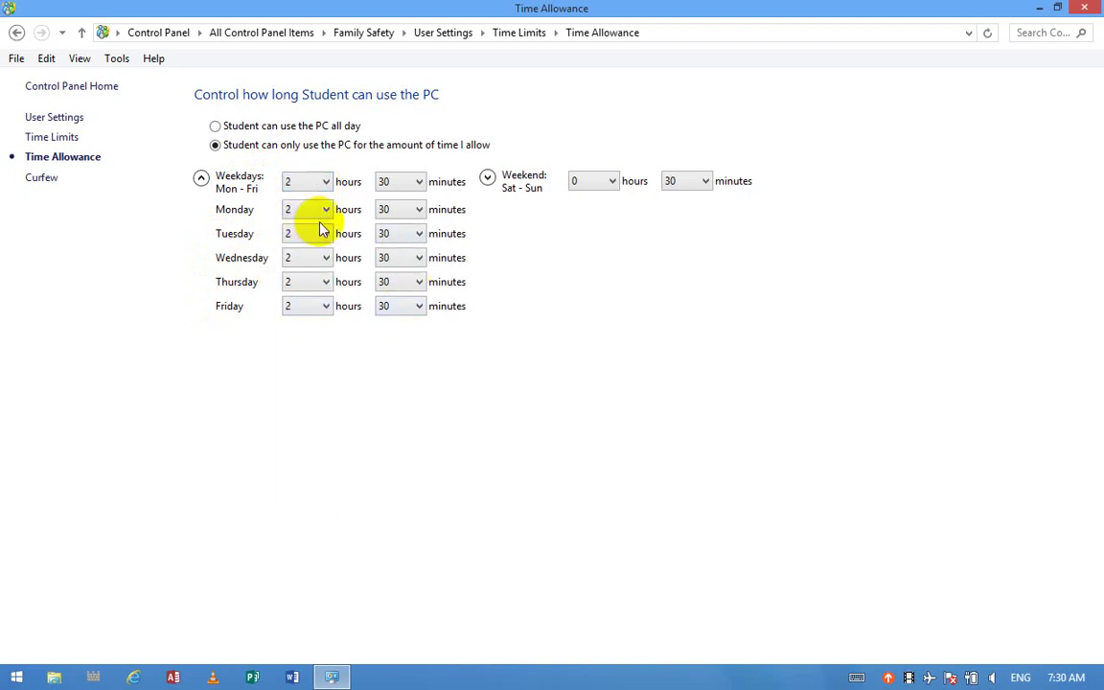
pyautogui.click(417, 186)
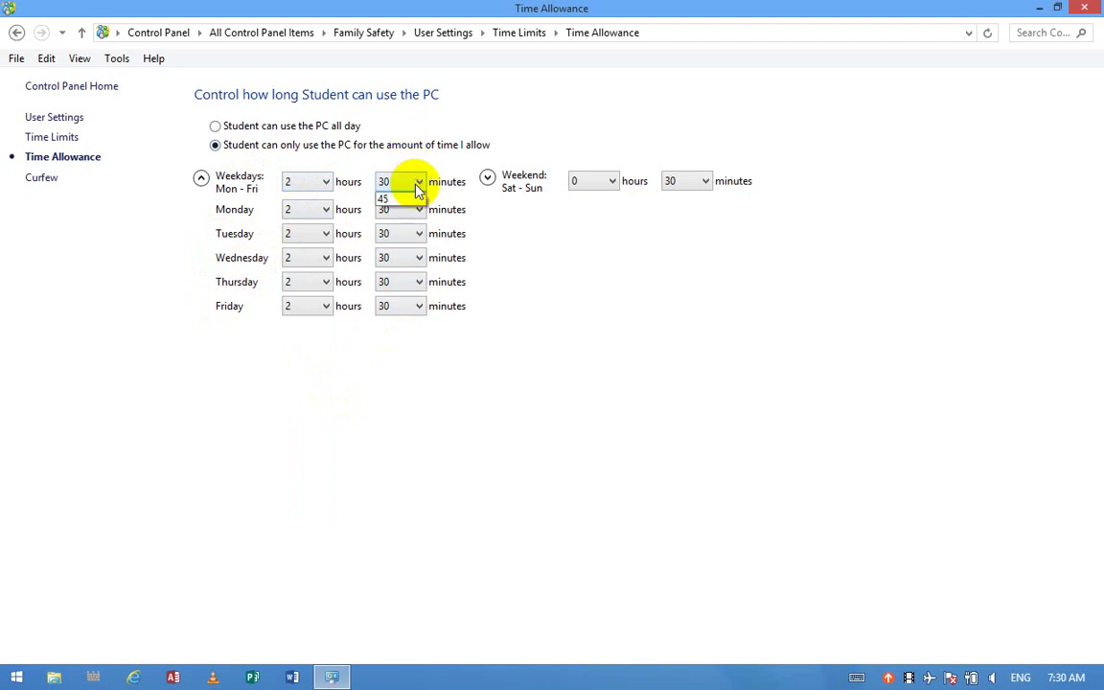
pyautogui.click(387, 208)
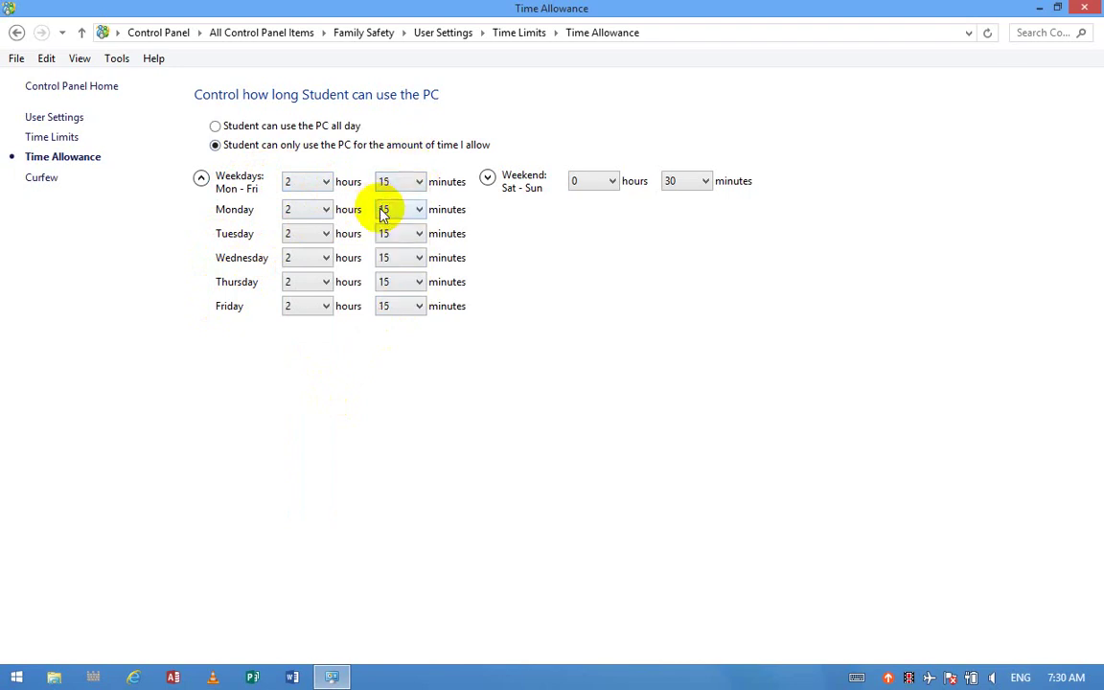
# Set individual weekday hours to 5 for Monday, 0 for Thursday and 12 for Friday
pyautogui.click(321, 210)
pyautogui.click(301, 279)
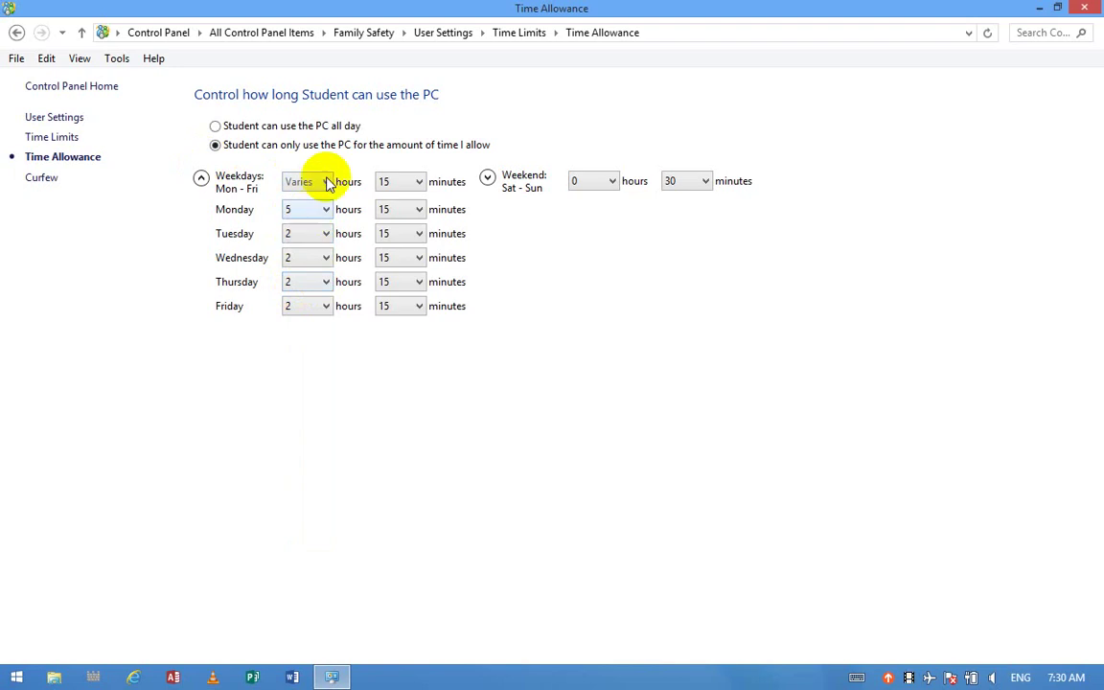
pyautogui.click(307, 284)
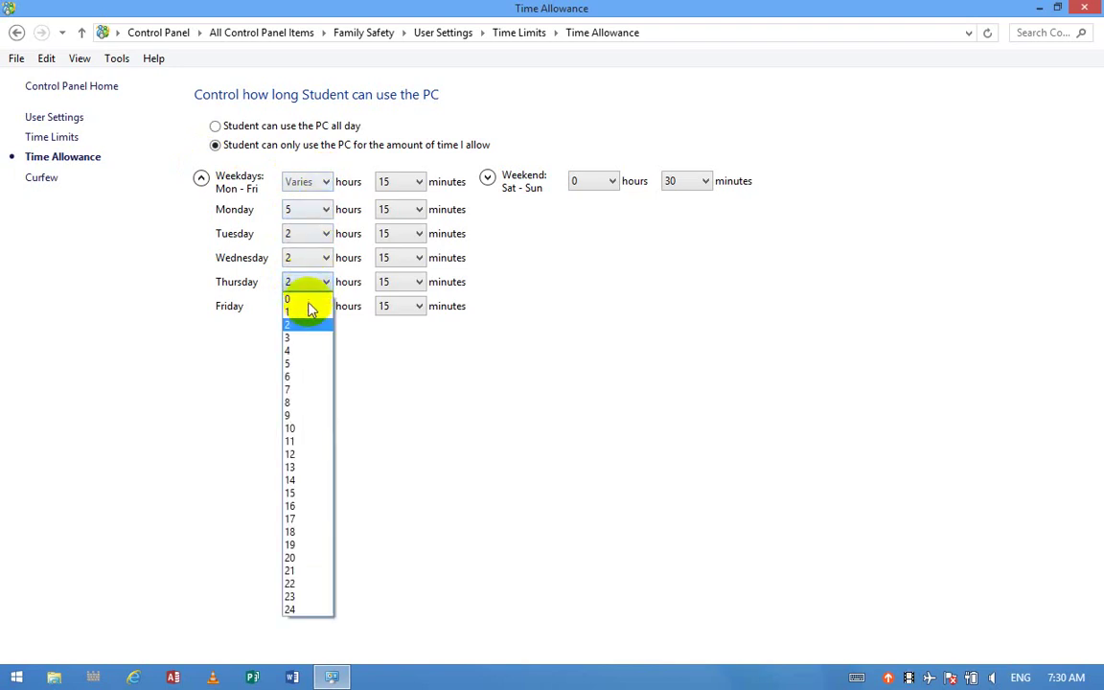
pyautogui.click(303, 298)
pyautogui.click(301, 306)
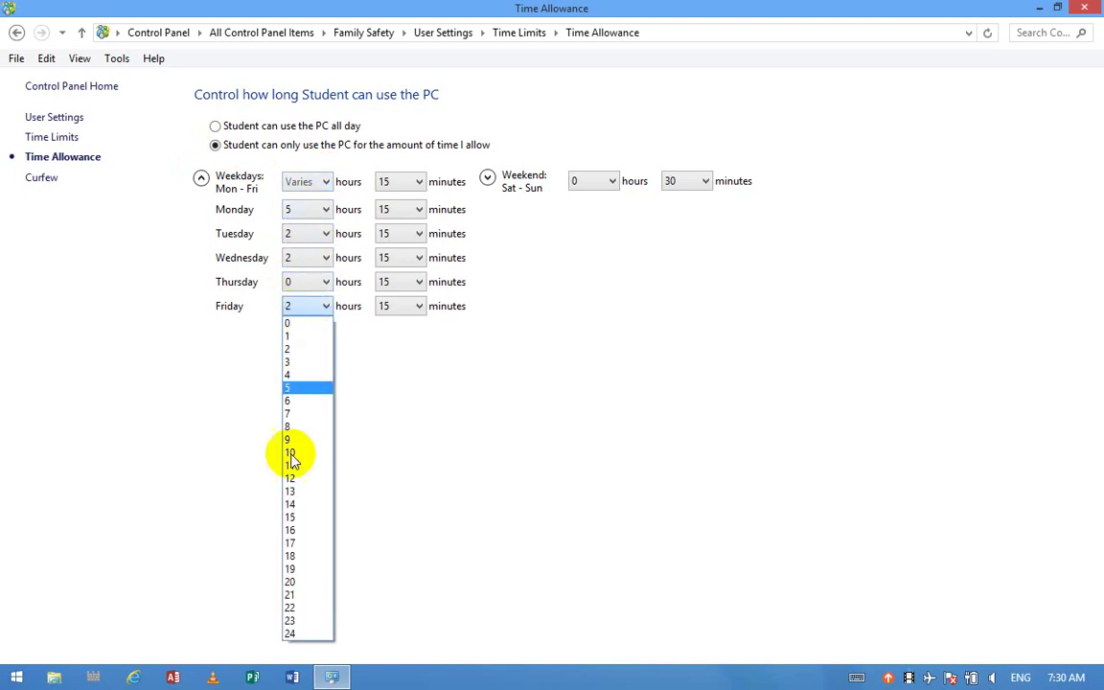
pyautogui.click(291, 478)
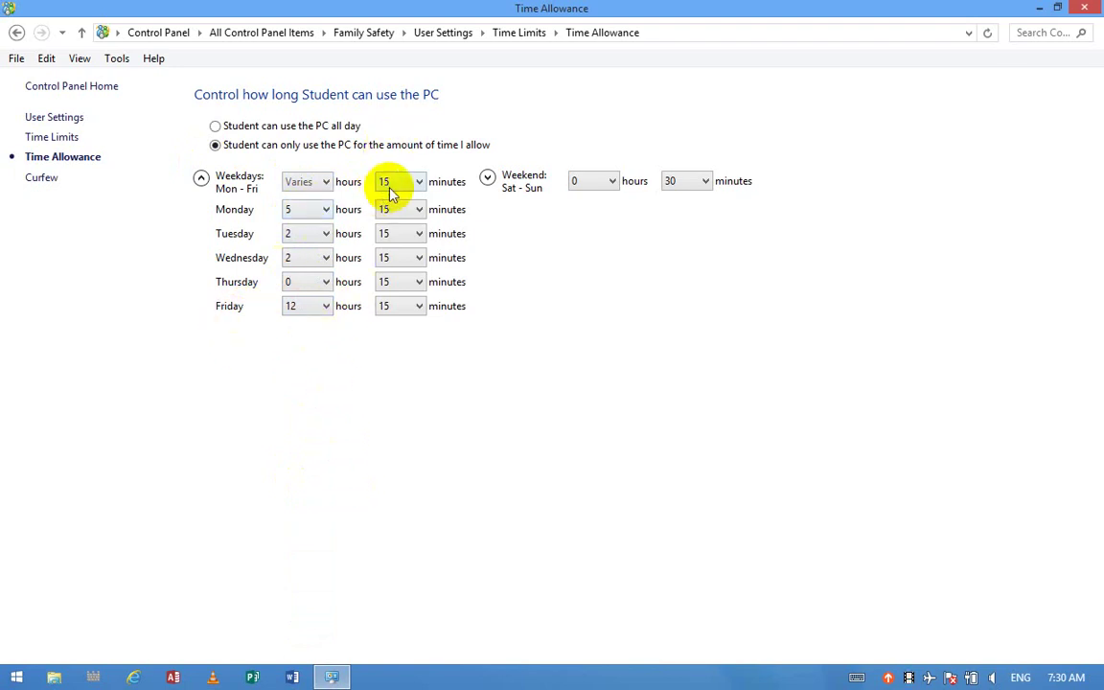
# Expand the weekend allowances and set 6 hours for Saturday and 2 hours for Sunday
pyautogui.click(488, 178)
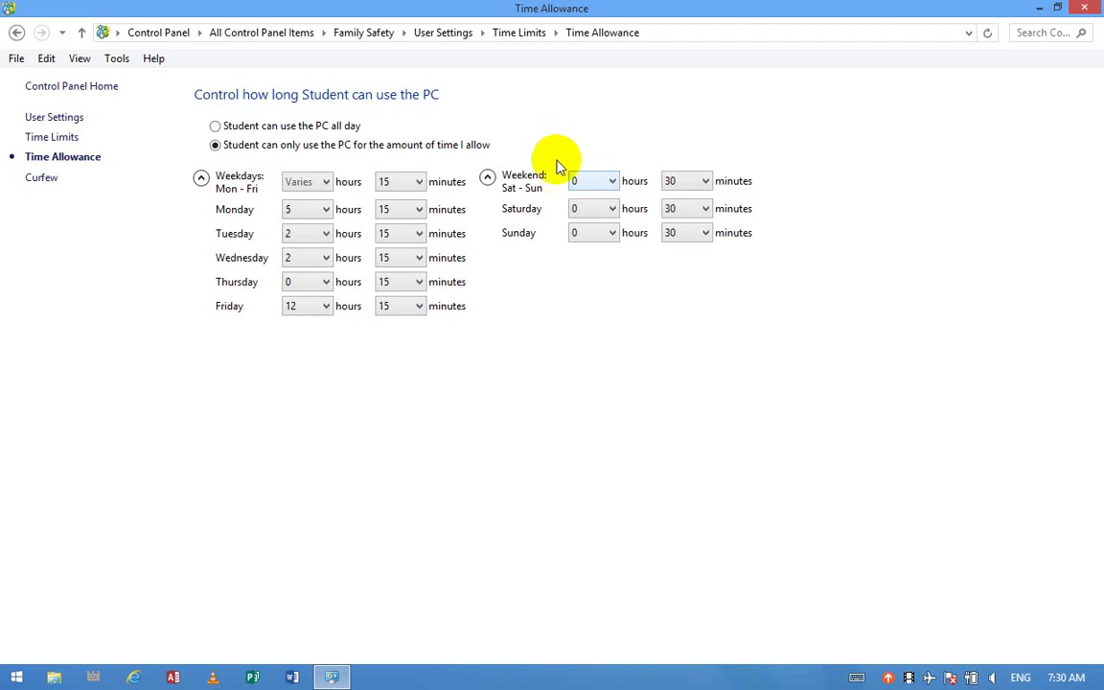
pyautogui.click(581, 211)
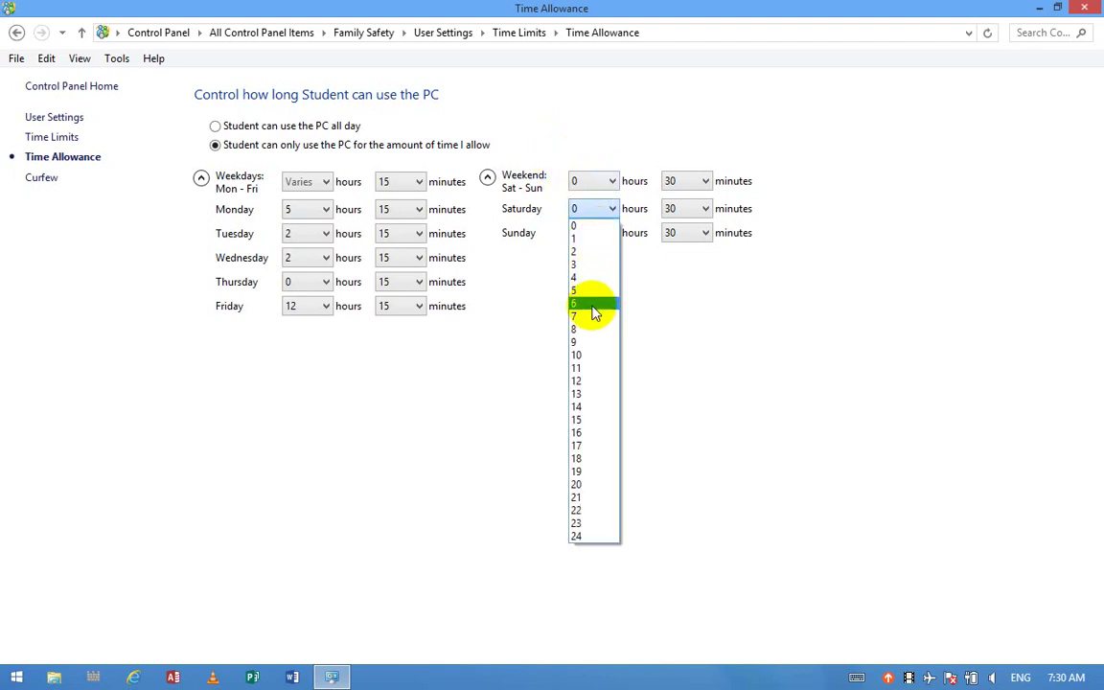
pyautogui.click(595, 305)
pyautogui.click(613, 235)
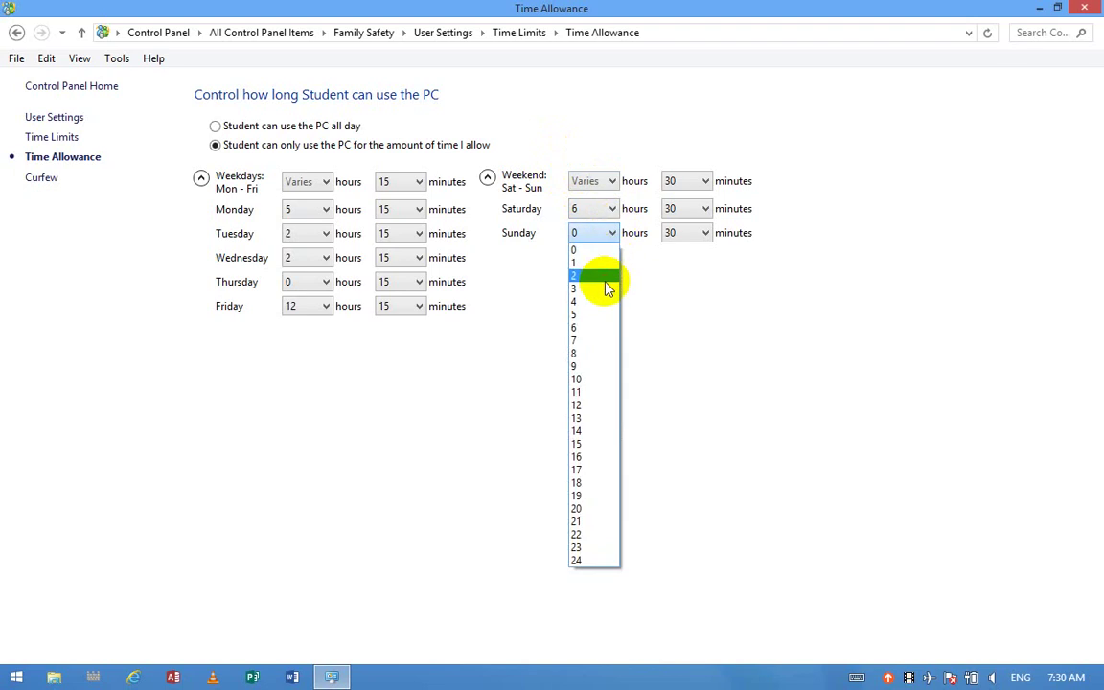
pyautogui.click(608, 281)
# Set the allowance hours for the whole weekend to 4 and return to the time limits overview
pyautogui.click(596, 176)
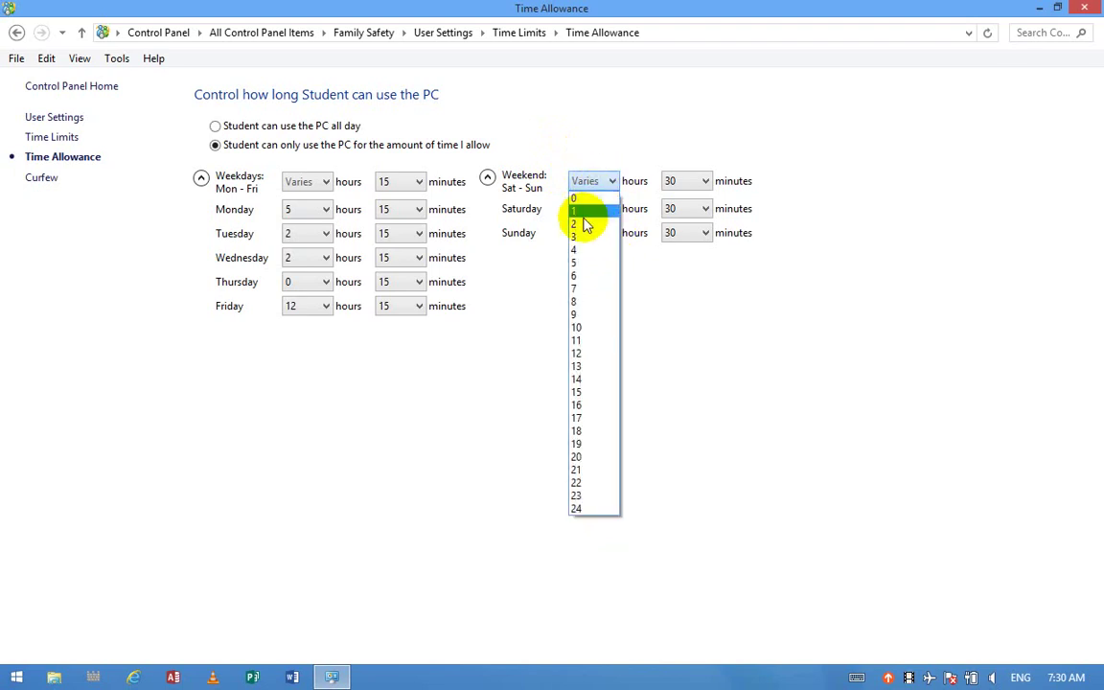
pyautogui.click(575, 248)
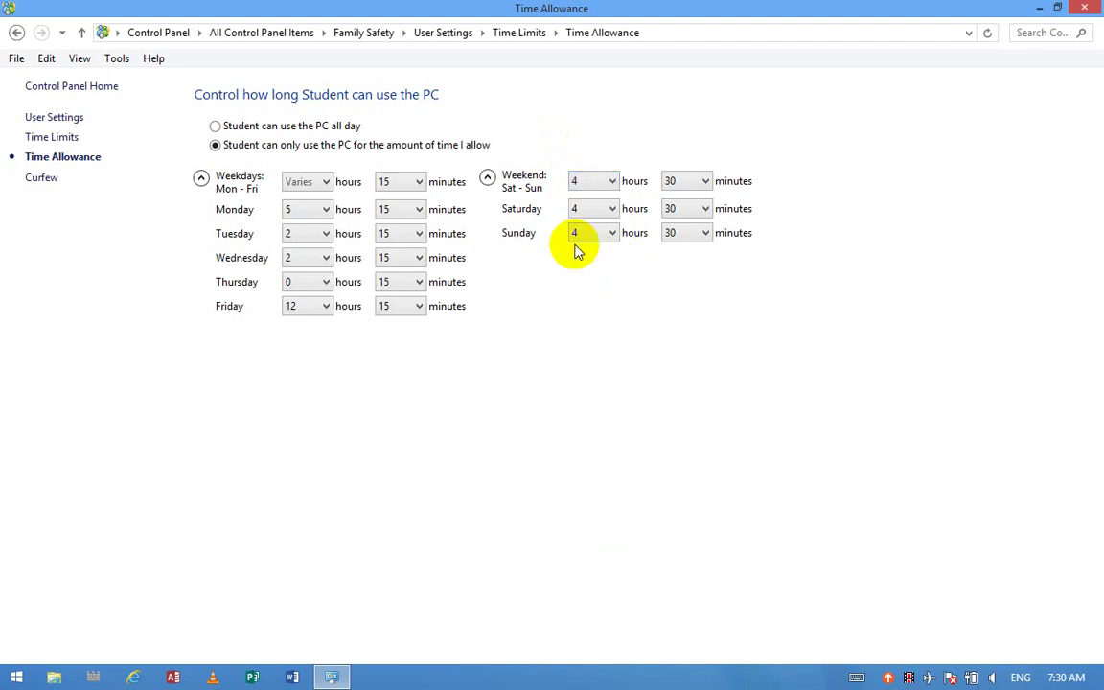
pyautogui.click(15, 34)
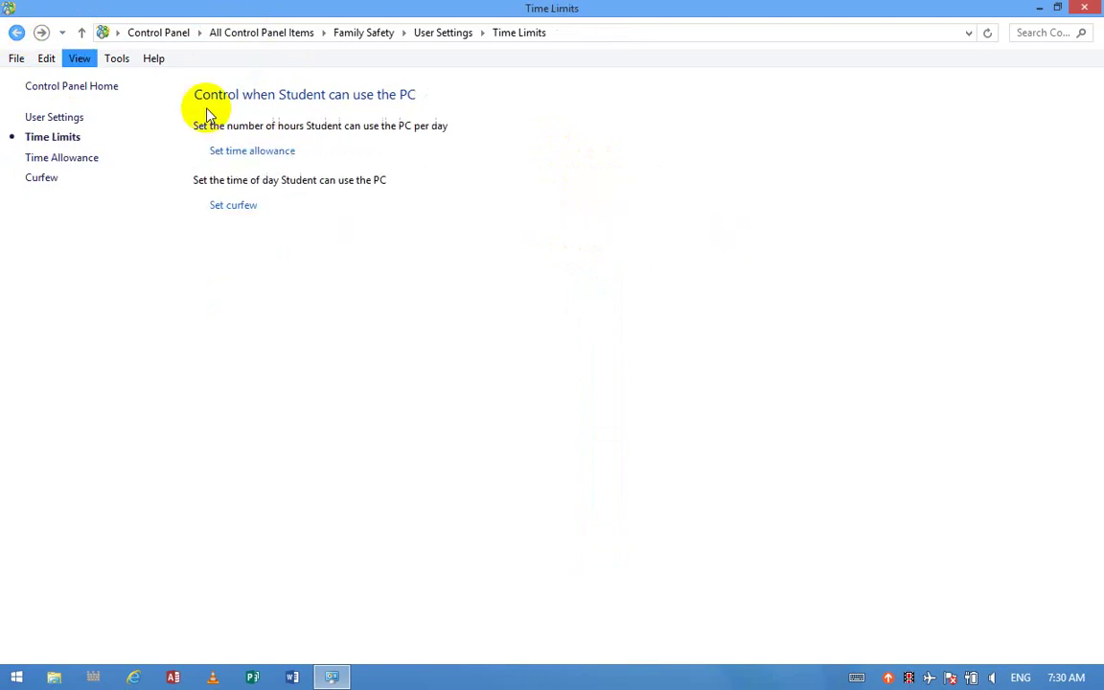
# Restrict Student to allowed time ranges in the curfew settings and block 2 to 3 PM on Sunday and Monday
pyautogui.click(254, 209)
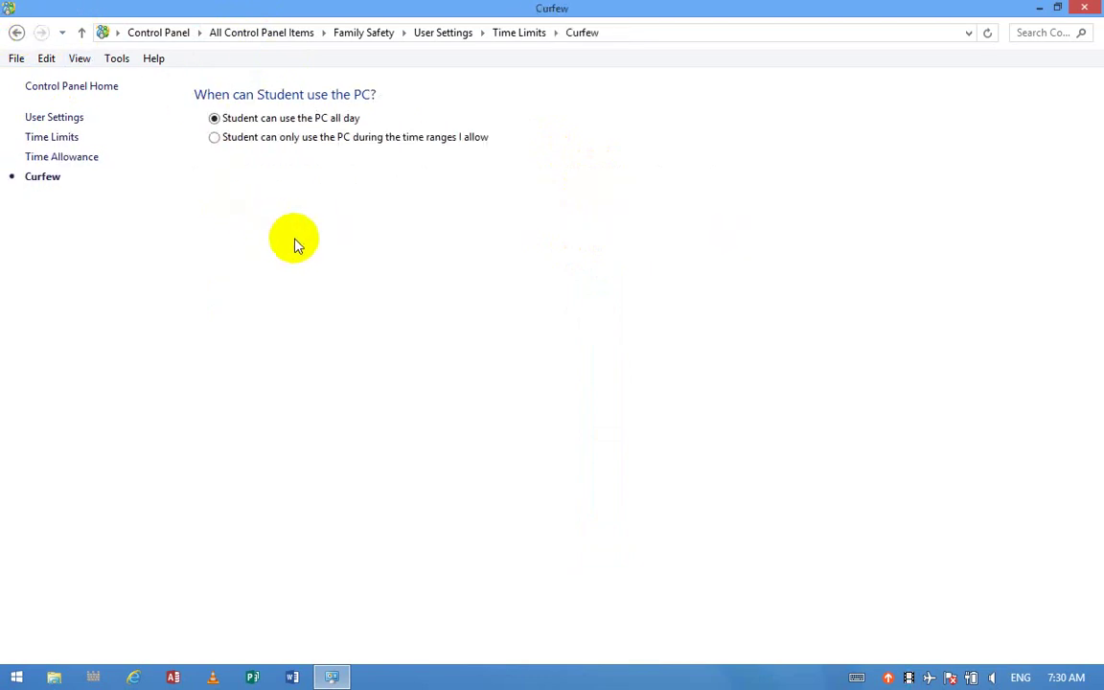
pyautogui.click(276, 140)
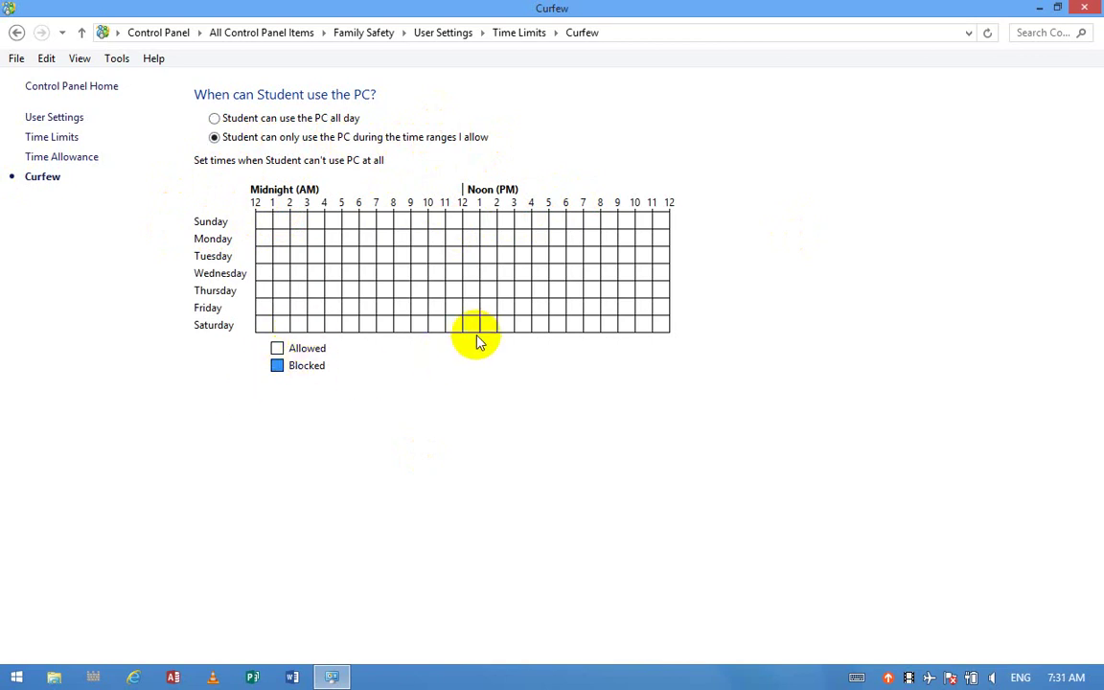
pyautogui.click(509, 221)
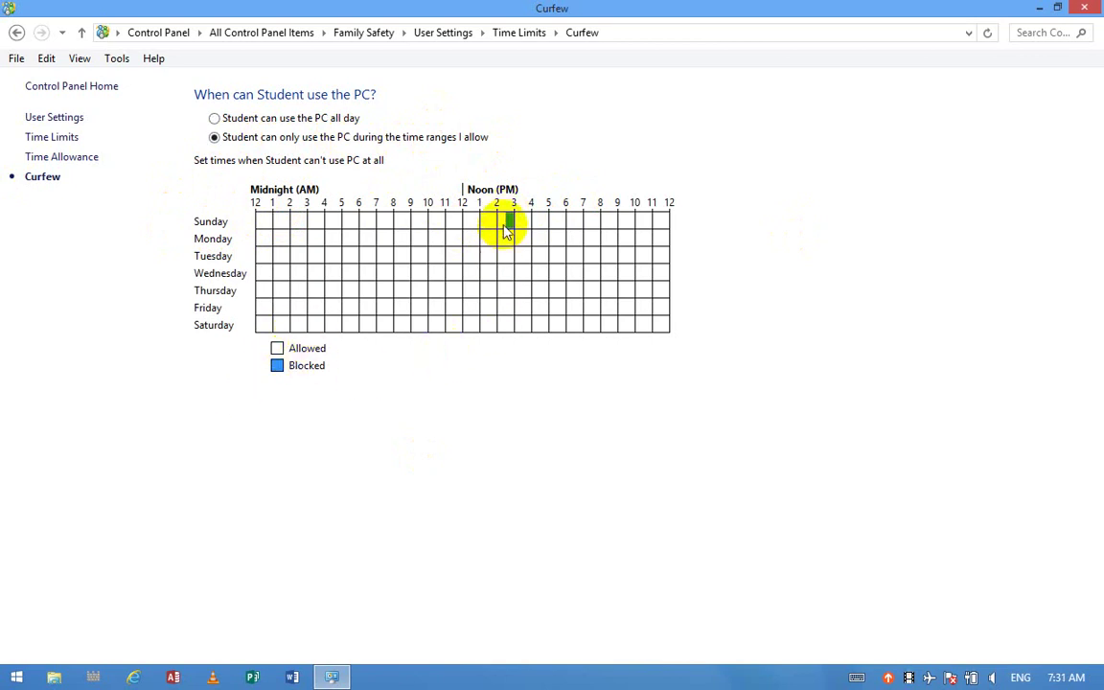
pyautogui.click(502, 222)
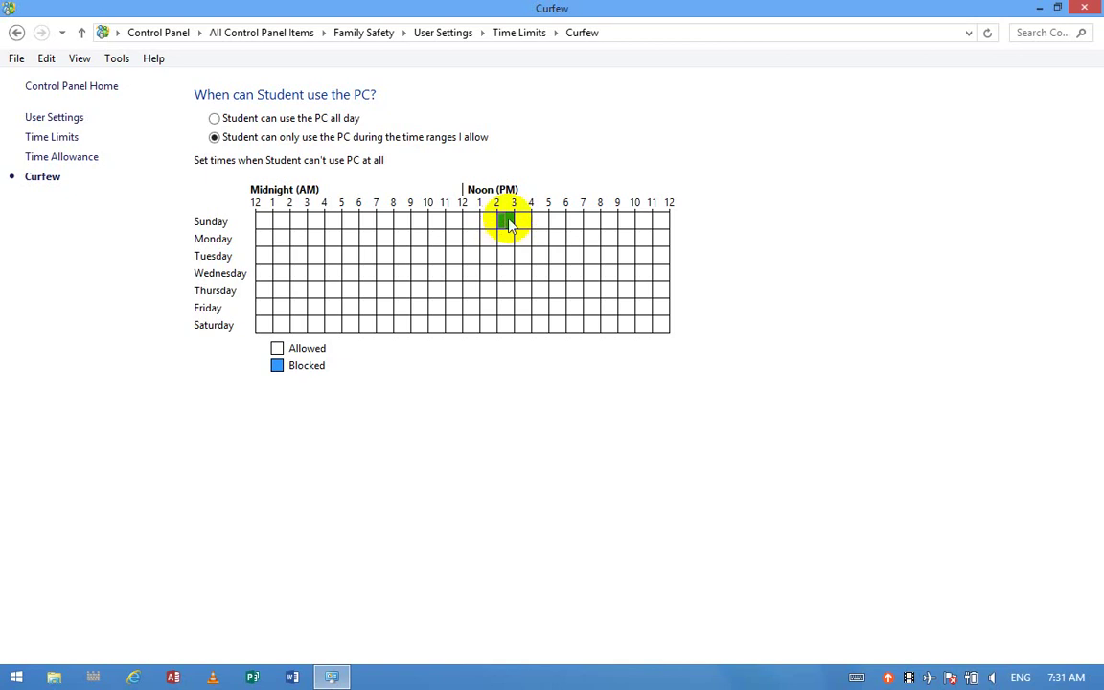
pyautogui.click(510, 239)
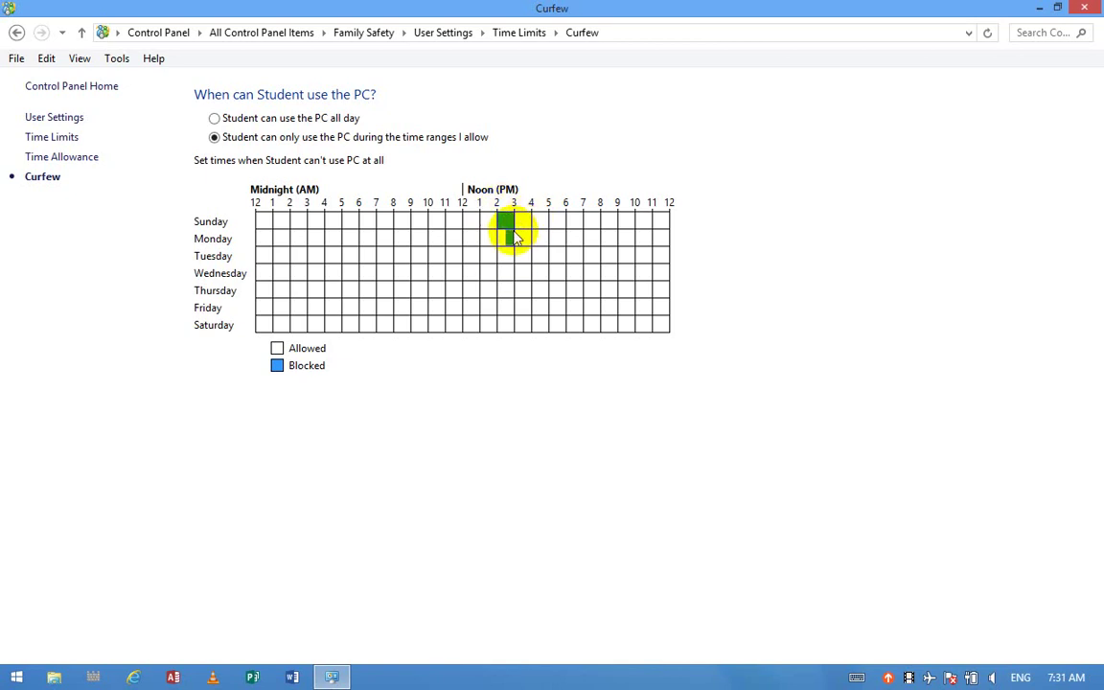
pyautogui.click(508, 240)
pyautogui.click(505, 240)
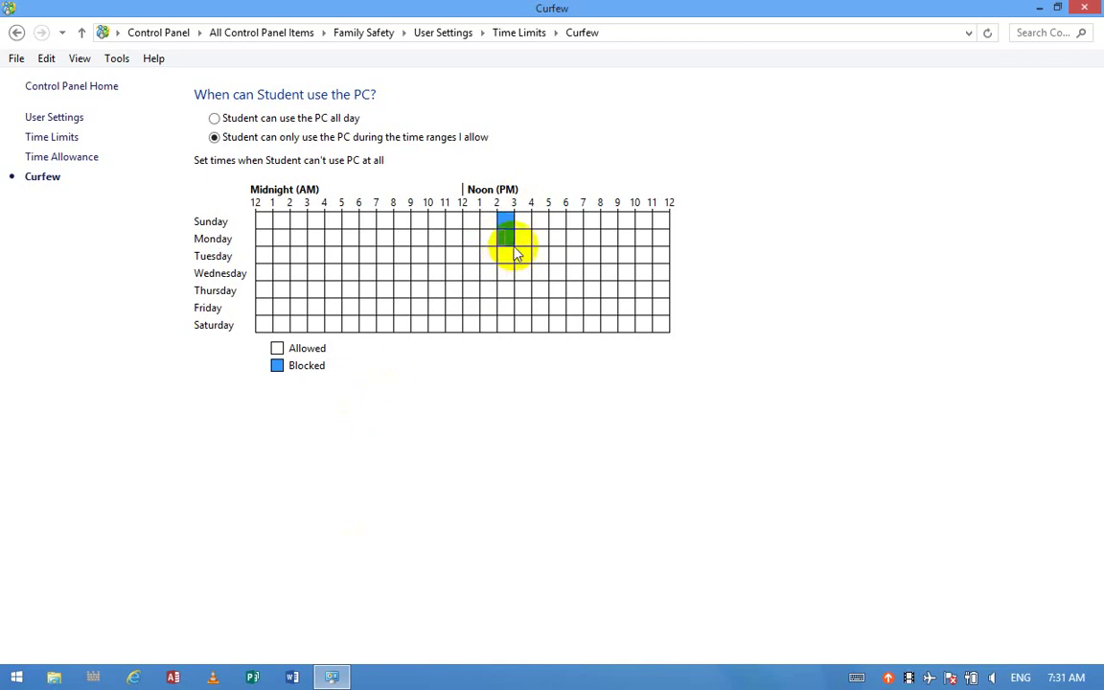
# Block scattered afternoon and evening slots from Monday to Saturday, such as Monday 3:30 to 4 PM and Thursday 9 to 10 PM
pyautogui.click(526, 238)
pyautogui.click(552, 239)
pyautogui.click(570, 290)
pyautogui.click(543, 325)
pyautogui.click(626, 290)
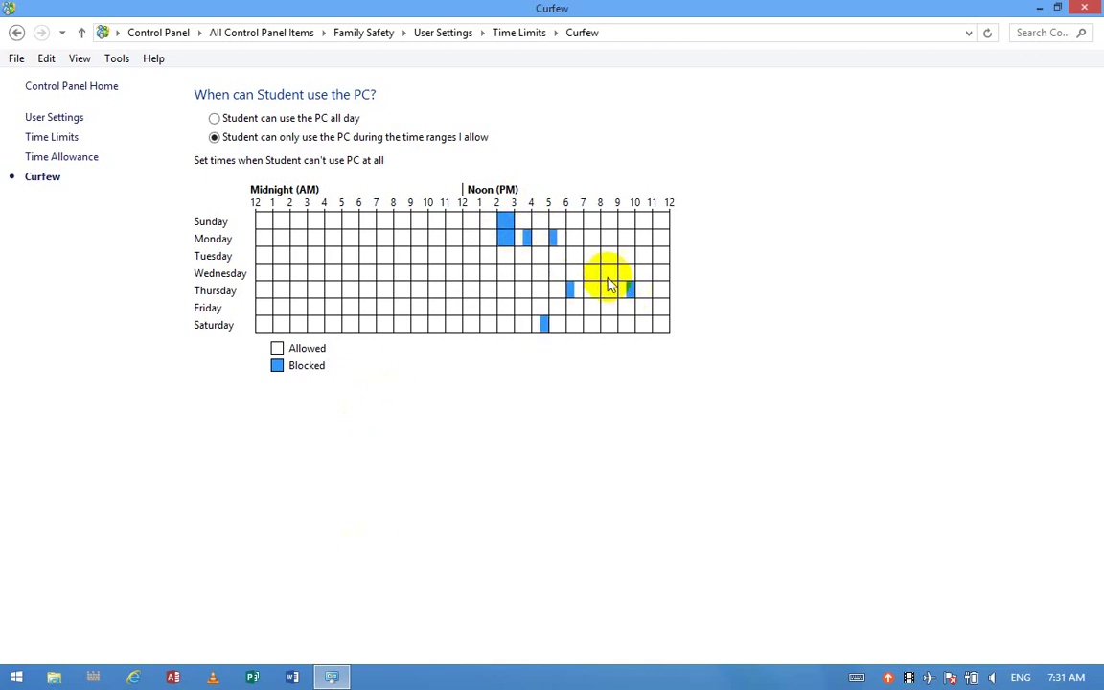
pyautogui.click(587, 256)
pyautogui.click(535, 308)
pyautogui.click(639, 256)
# Block scattered morning slots across the week, such as Tuesday 4 to 5 AM and Saturday 1 to 2 AM and 8 to 9 AM
pyautogui.click(320, 273)
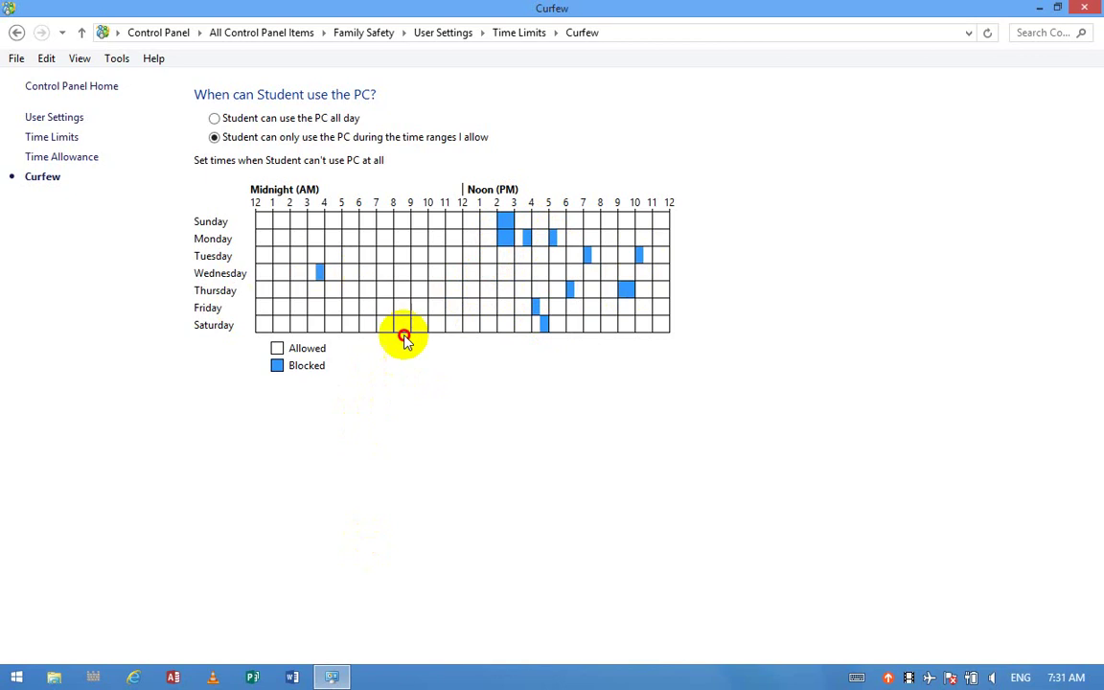
pyautogui.click(401, 325)
pyautogui.moveTo(328, 274)
pyautogui.mouseDown()
pyautogui.moveTo(337, 256)
pyautogui.moveTo(380, 238)
pyautogui.mouseUp()
pyautogui.click(294, 222)
pyautogui.click(336, 221)
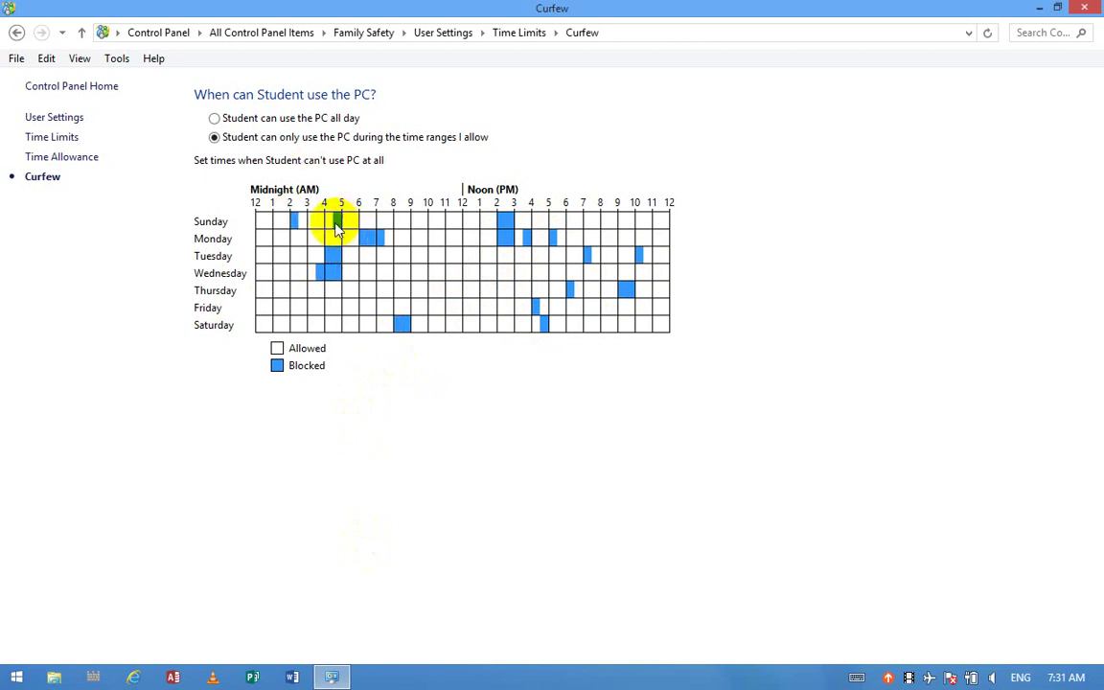
pyautogui.click(303, 238)
pyautogui.moveTo(278, 324); pyautogui.dragTo(285, 324)
pyautogui.click(294, 273)
pyautogui.click(363, 273)
pyautogui.click(380, 273)
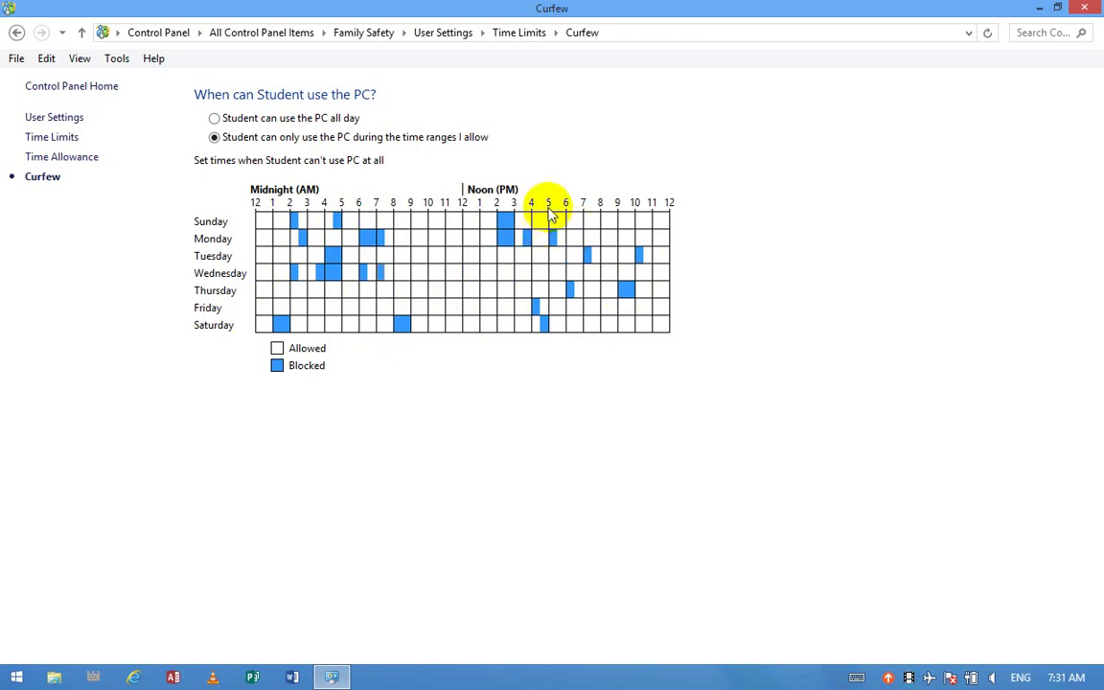
pyautogui.click(505, 221)
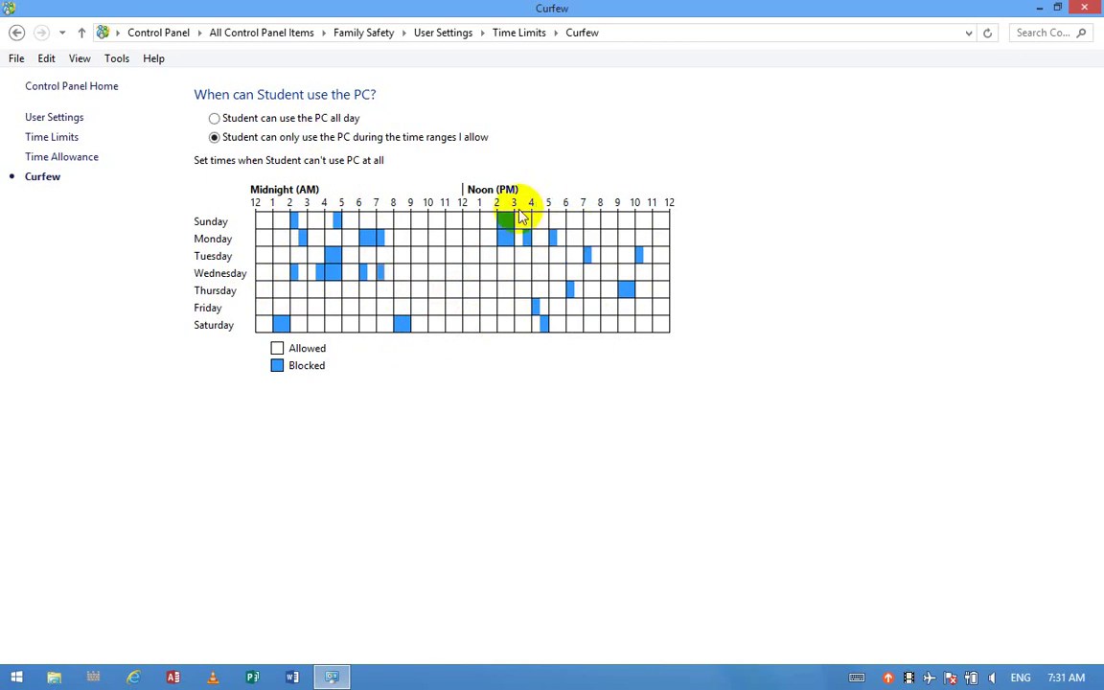
pyautogui.moveTo(506, 221)
pyautogui.mouseDown()
pyautogui.moveTo(530, 217)
pyautogui.moveTo(518, 245)
pyautogui.mouseUp()
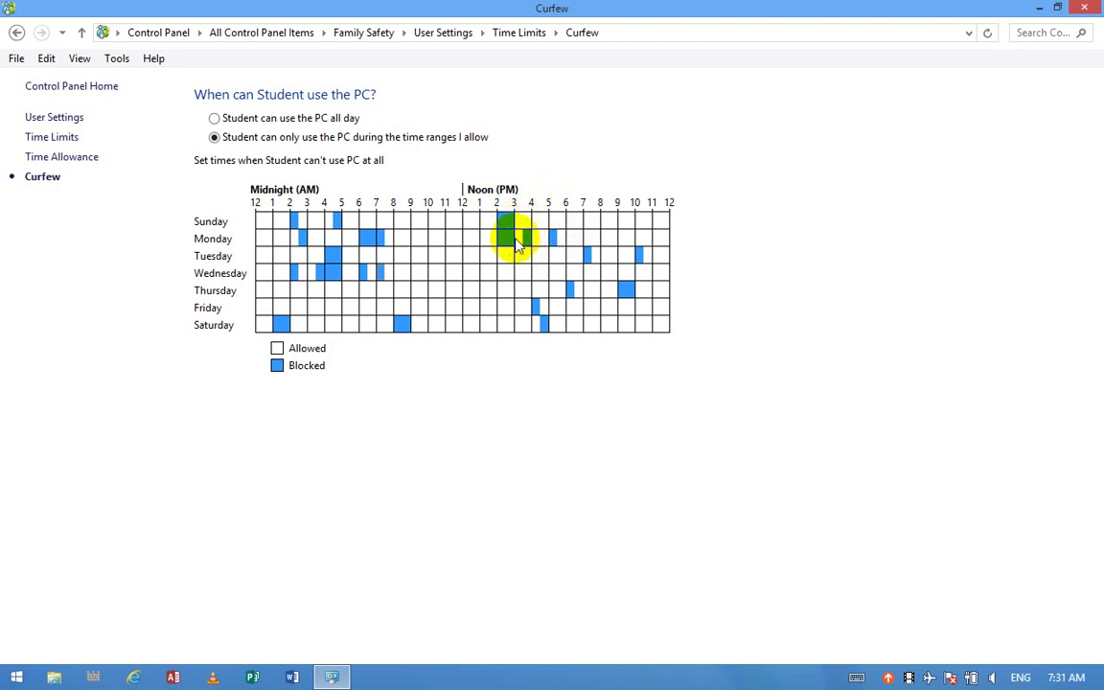
pyautogui.moveTo(522, 247)
pyautogui.mouseDown()
pyautogui.moveTo(568, 245)
pyautogui.moveTo(559, 234)
pyautogui.moveTo(557, 253)
pyautogui.mouseUp()
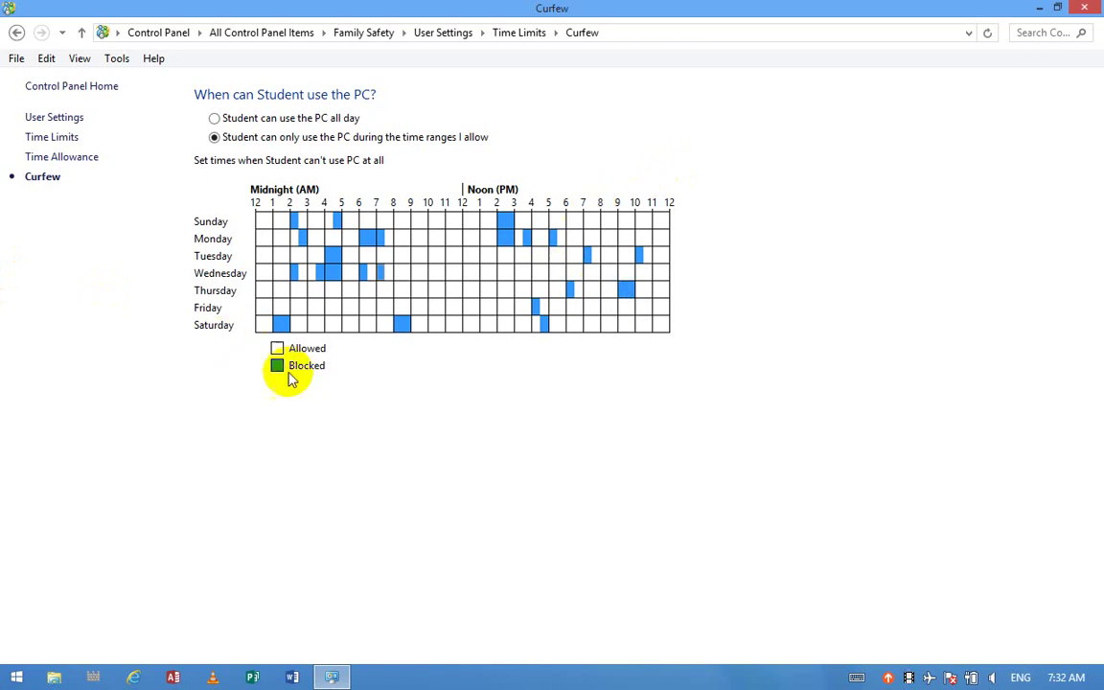
# Return to Student's user settings and restrict Student to only the games and Windows Store apps that are allowed
pyautogui.click(14, 38)
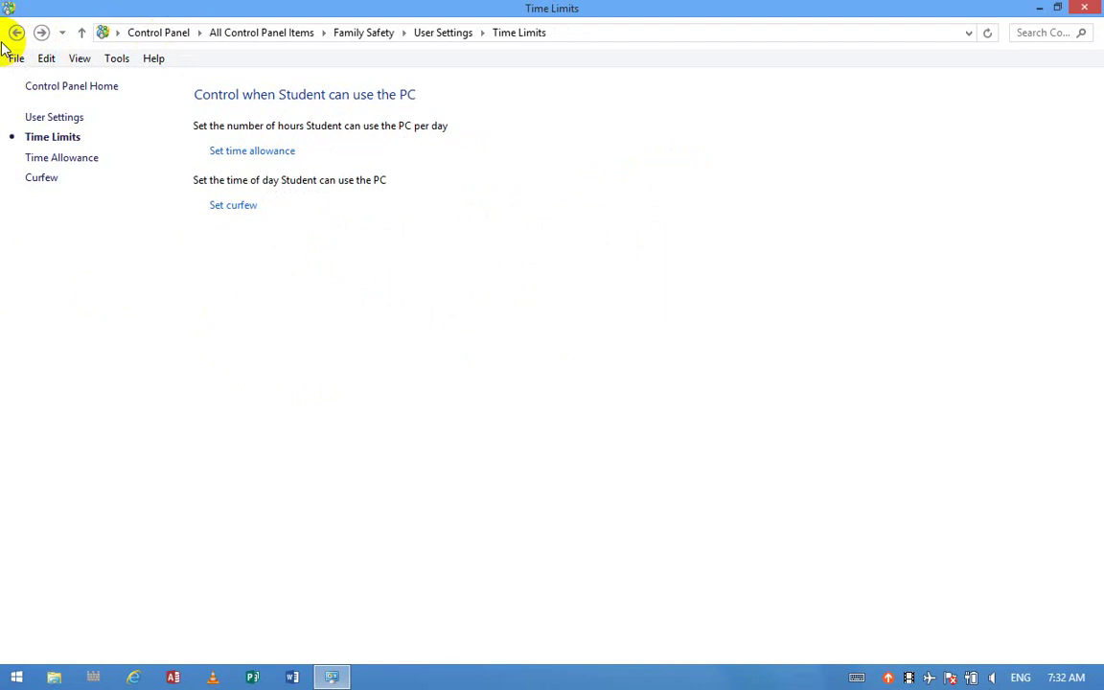
pyautogui.click(16, 34)
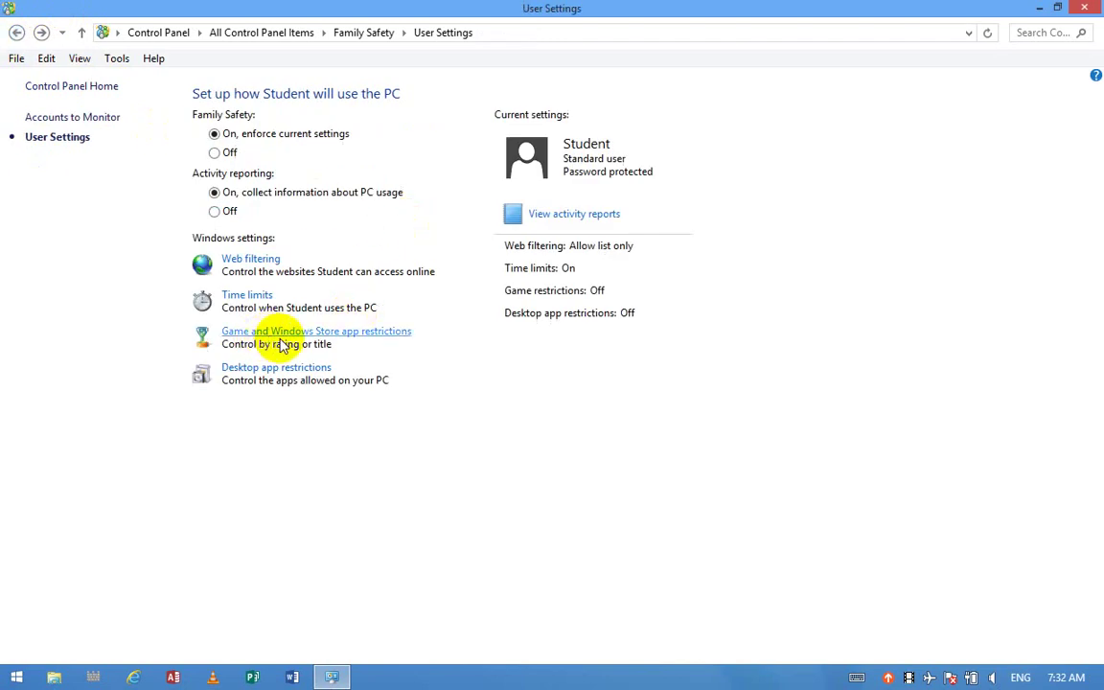
pyautogui.click(378, 338)
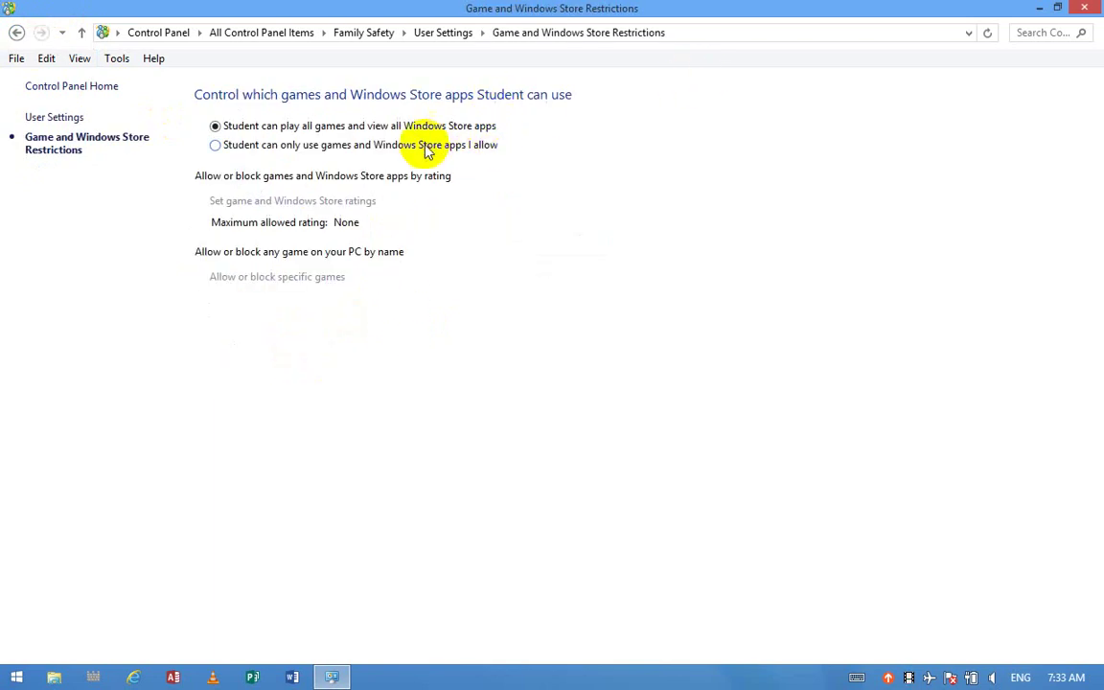
pyautogui.click(234, 146)
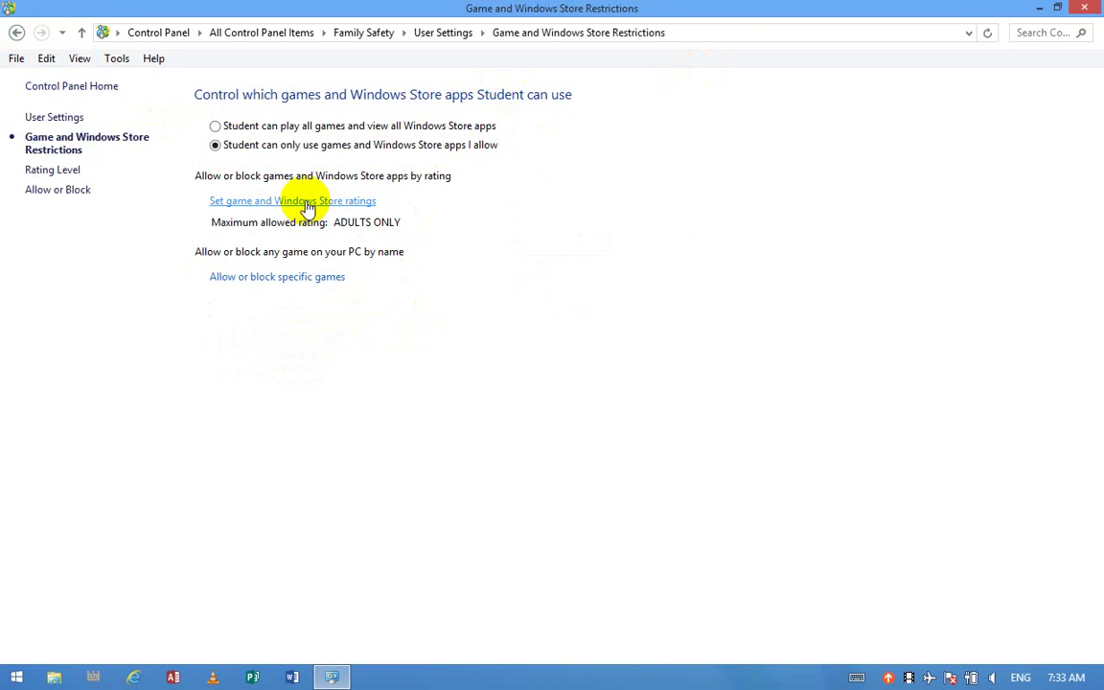
# Review Student's game and Windows Store rating levels and the page for allowing specific games, and return to the user settings
pyautogui.click(360, 202)
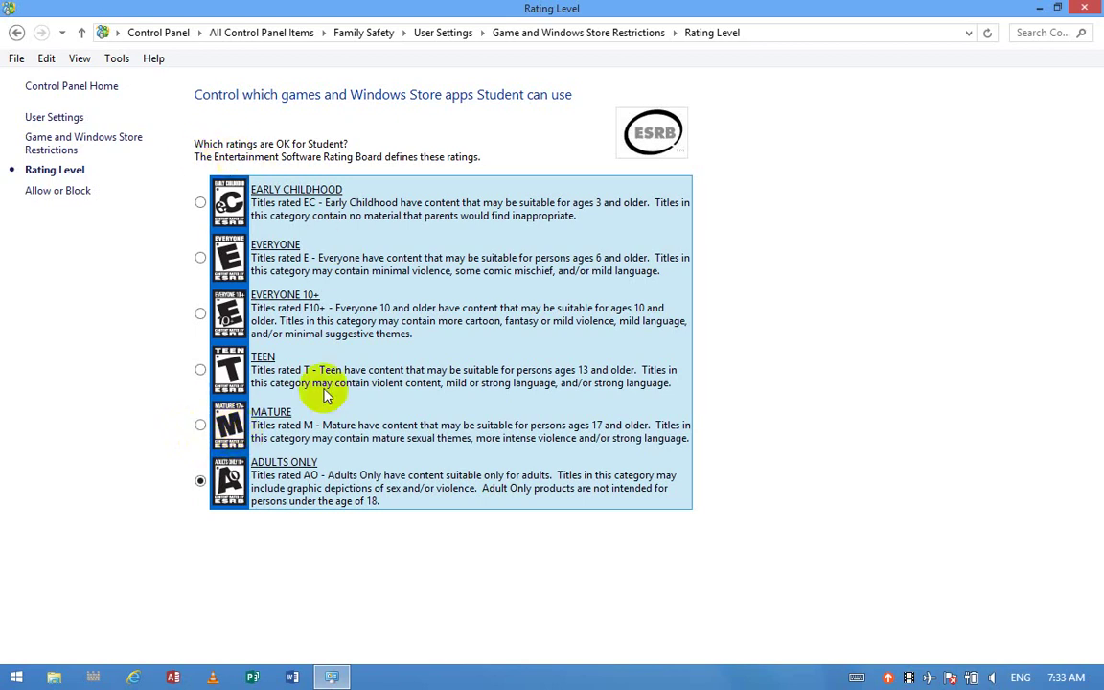
pyautogui.click(16, 32)
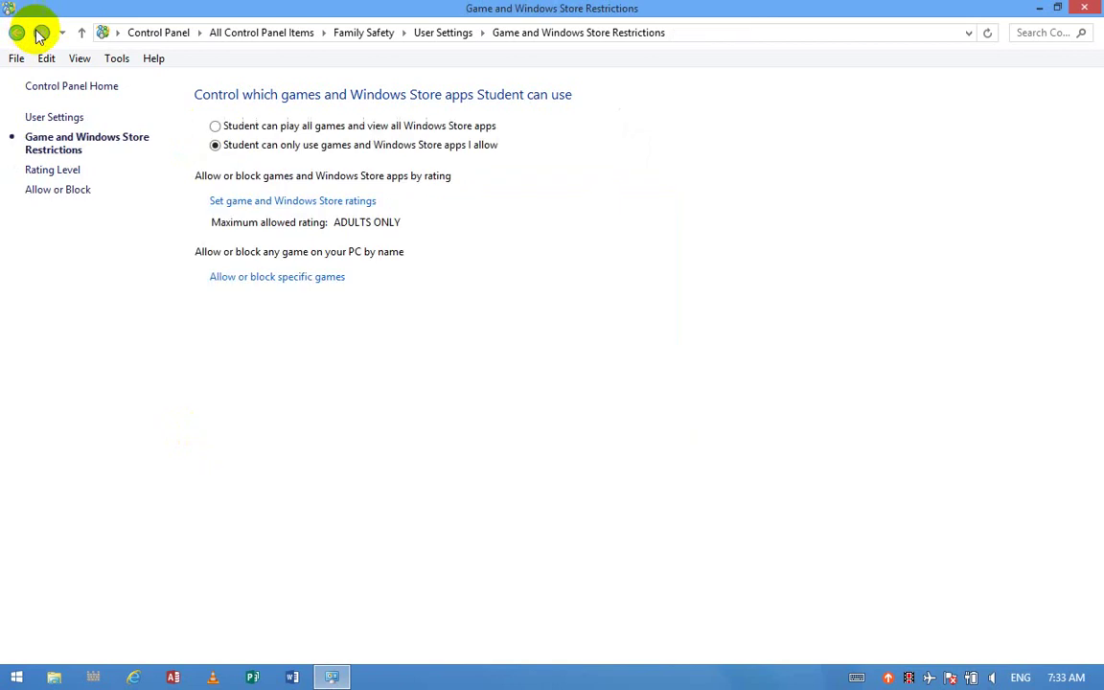
pyautogui.click(273, 284)
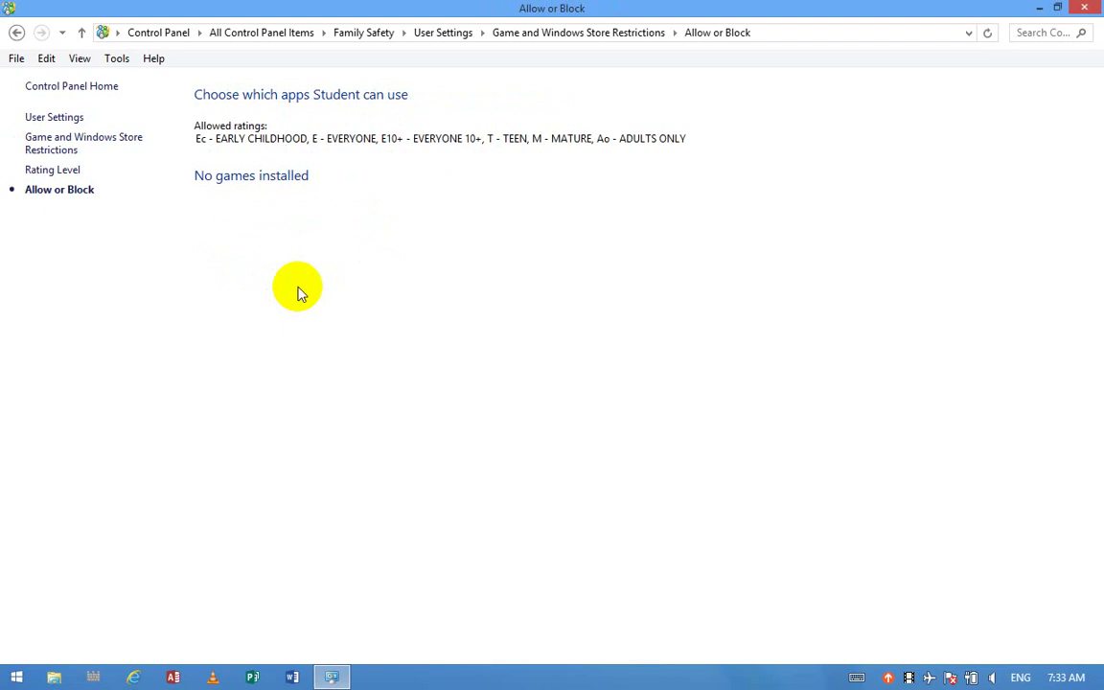
pyautogui.click(17, 35)
pyautogui.click(16, 35)
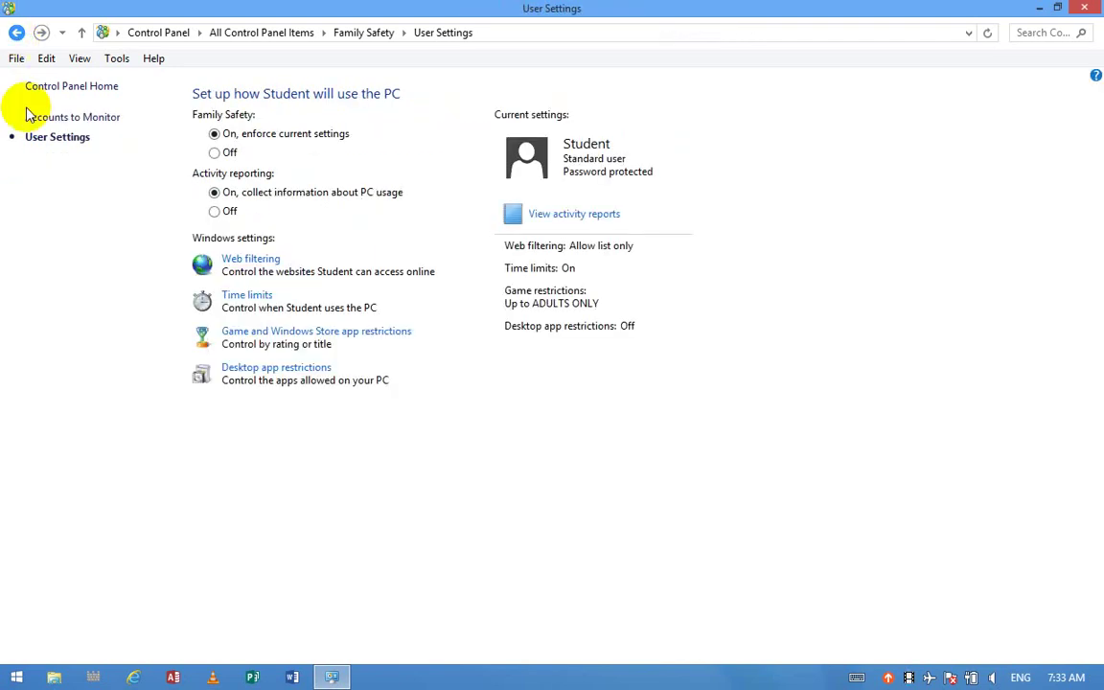
# Restrict Student to only the desktop apps that are allowed and allow EXCEL.EXE from the Microsoft Office folder
pyautogui.click(264, 372)
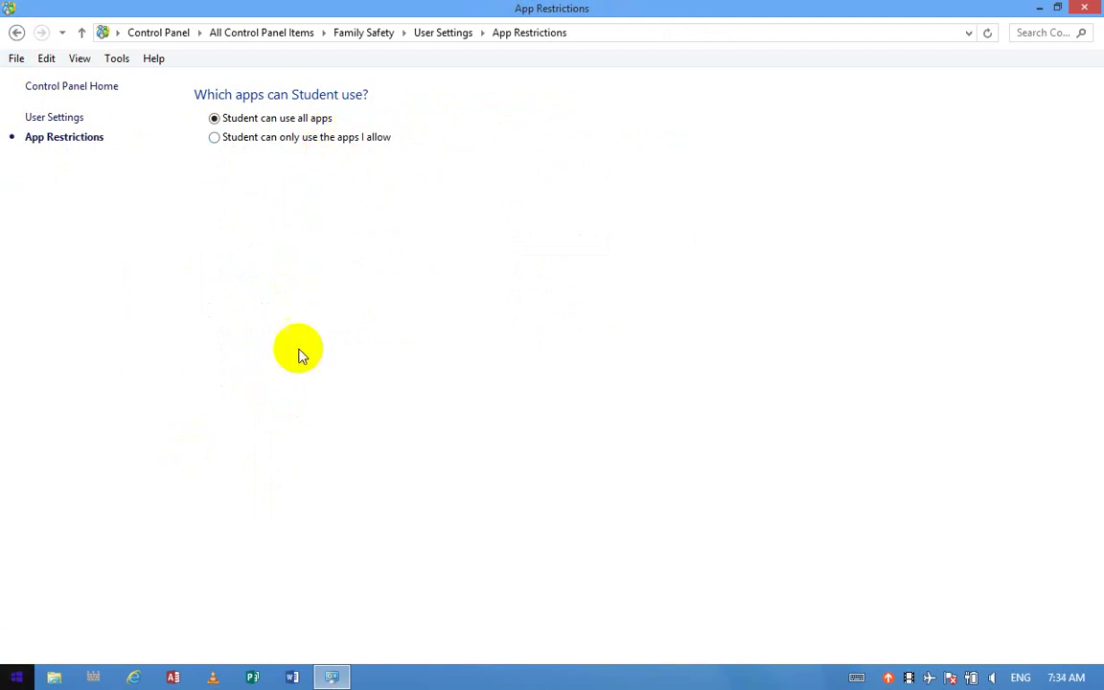
pyautogui.click(284, 137)
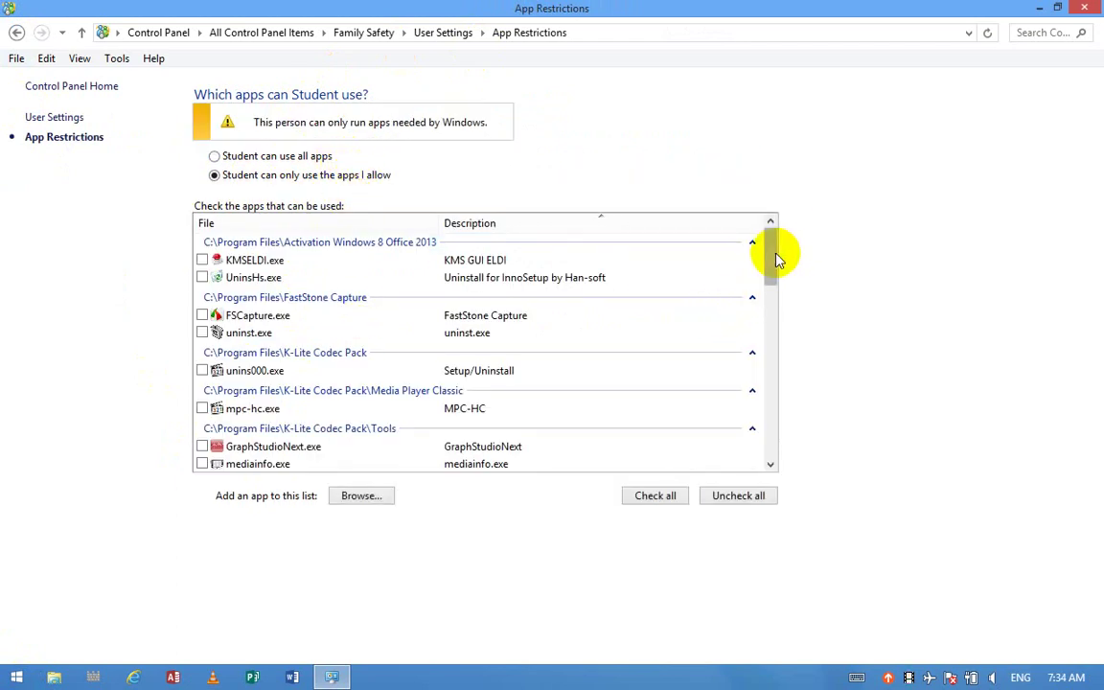
pyautogui.moveTo(772, 257); pyautogui.dragTo(772, 311)
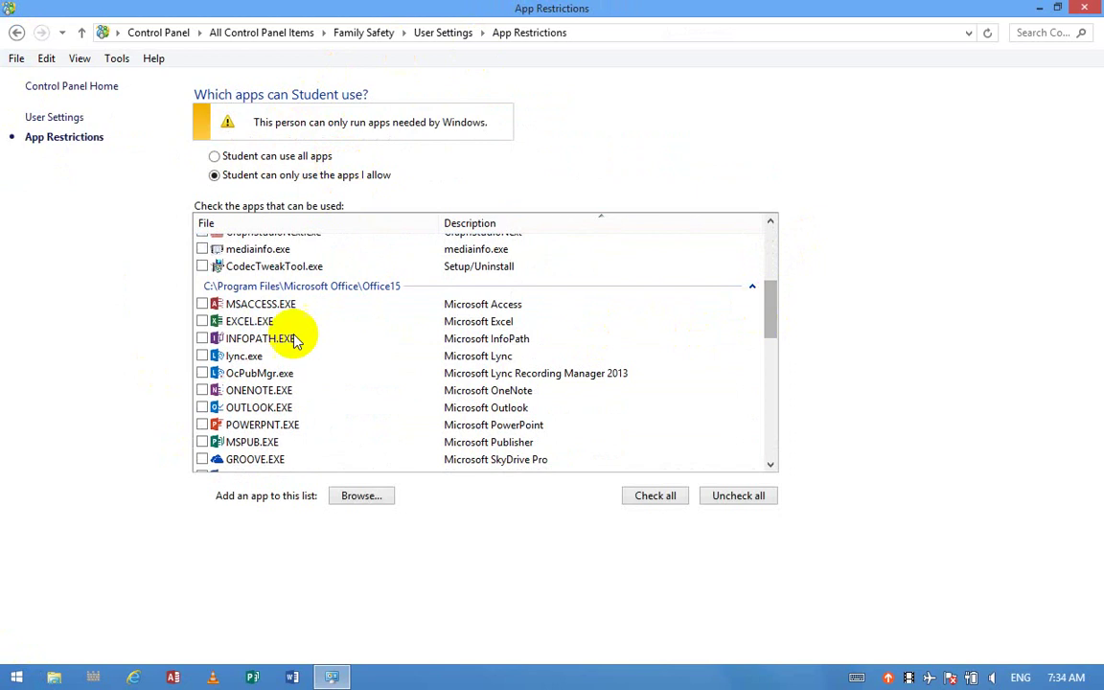
pyautogui.click(203, 321)
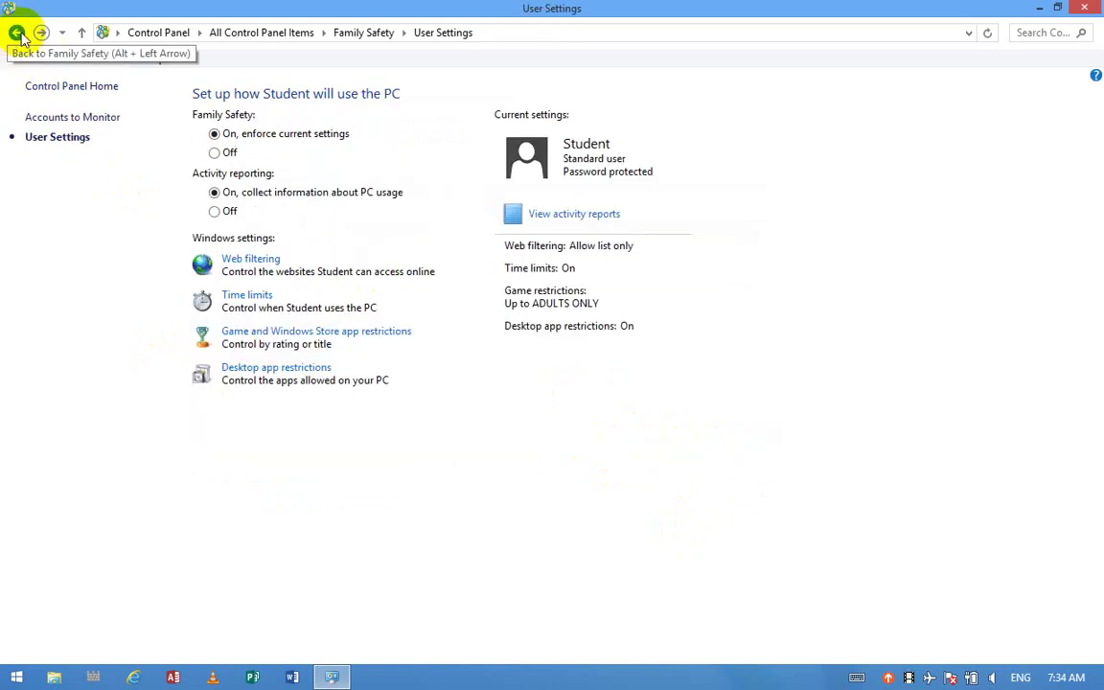
# Look through the game rating systems available for all Family Safety users and return to the full list of Control Panel items
pyautogui.click(69, 123)
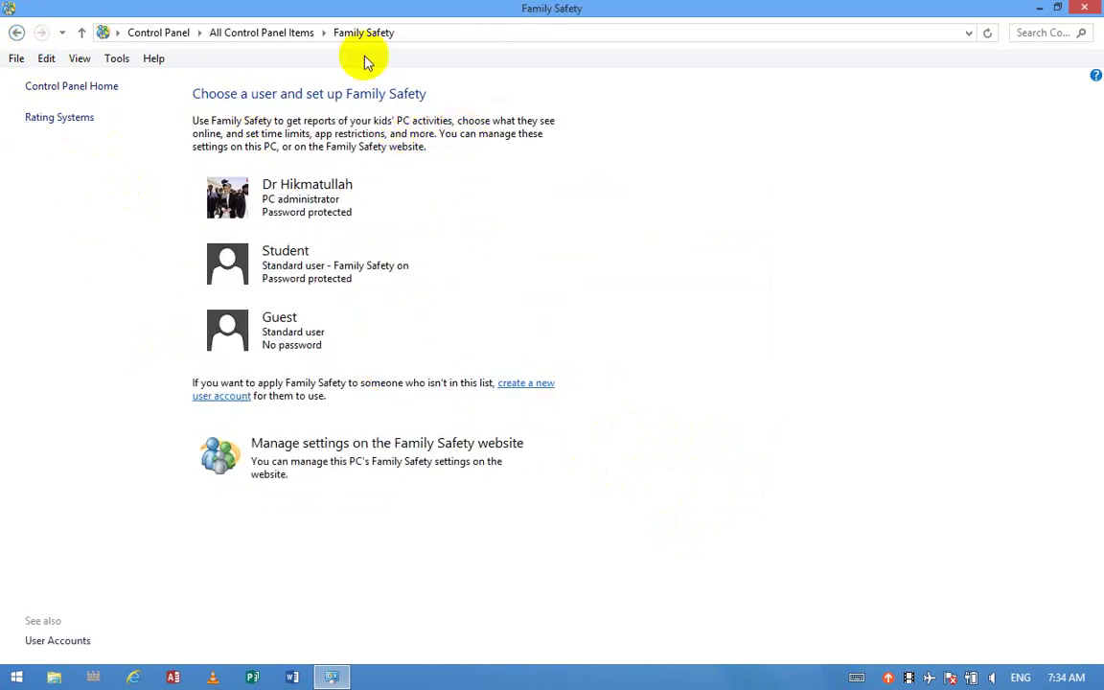
pyautogui.click(42, 120)
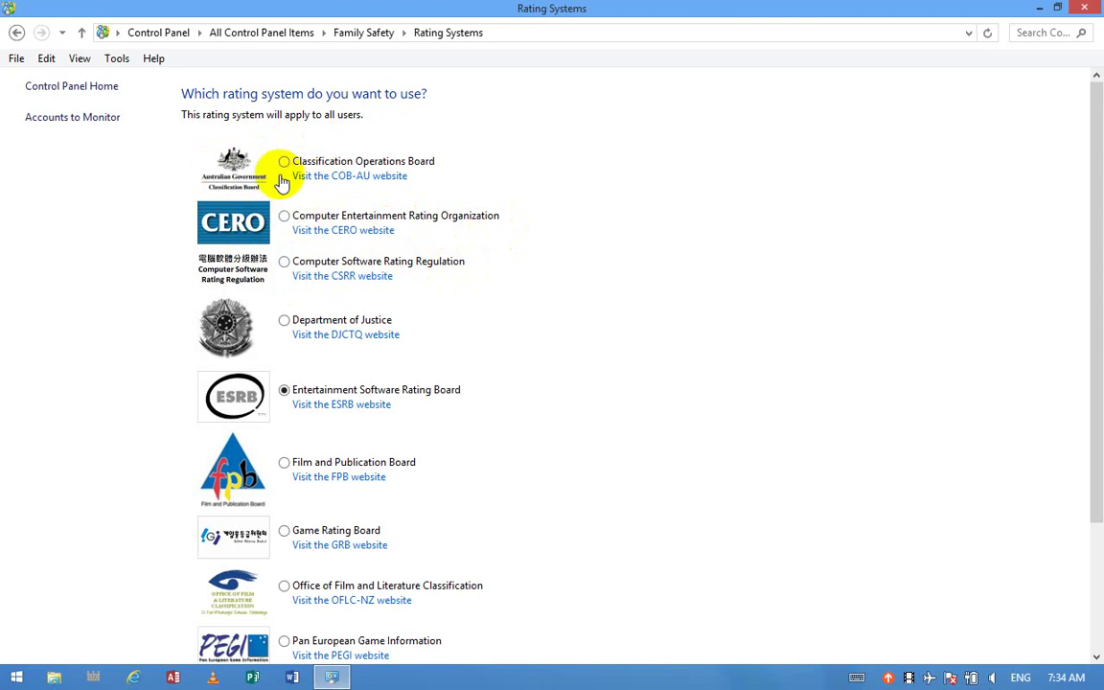
pyautogui.scroll(-3, 216, 287)
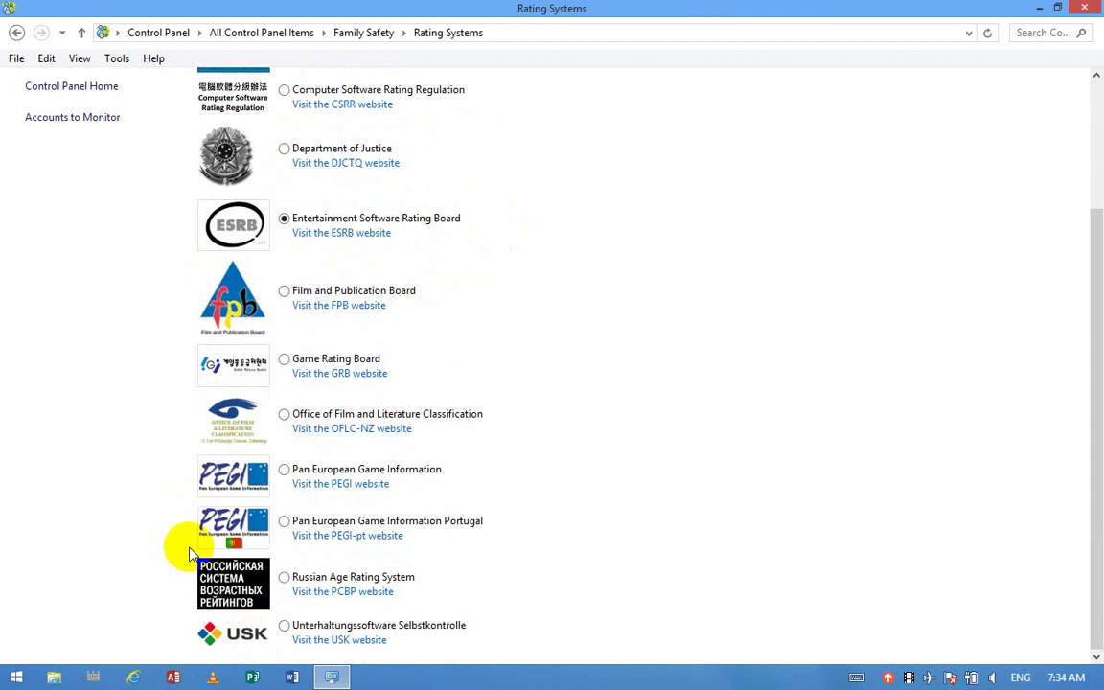
pyautogui.scroll(1, 227, 370)
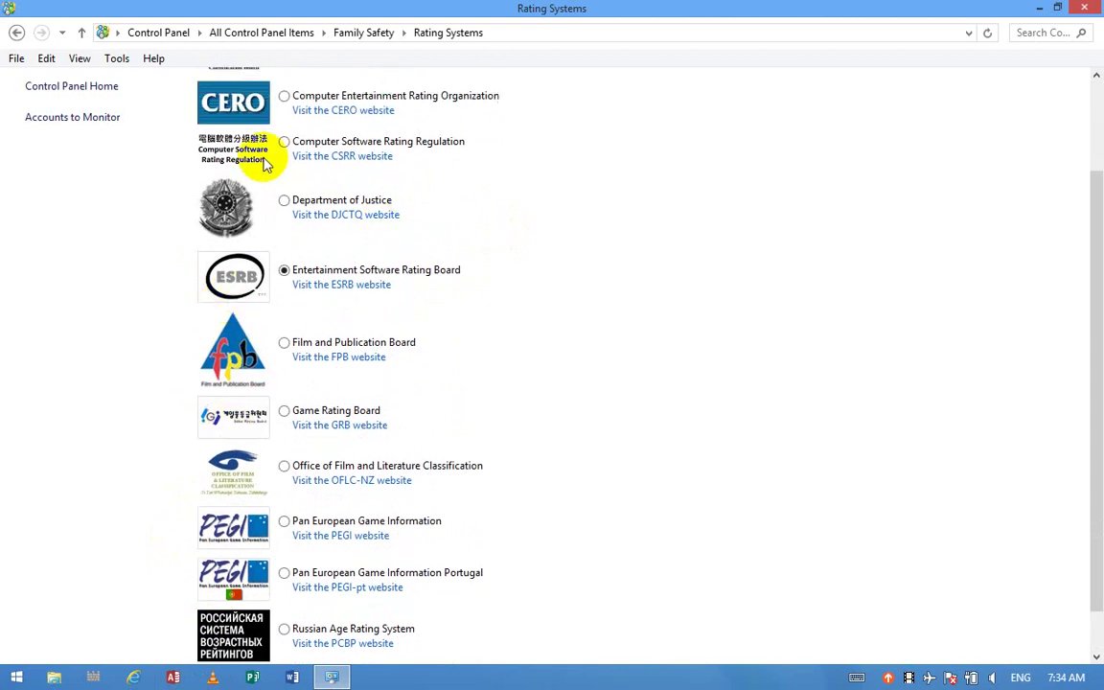
pyautogui.scroll(2, 275, 169)
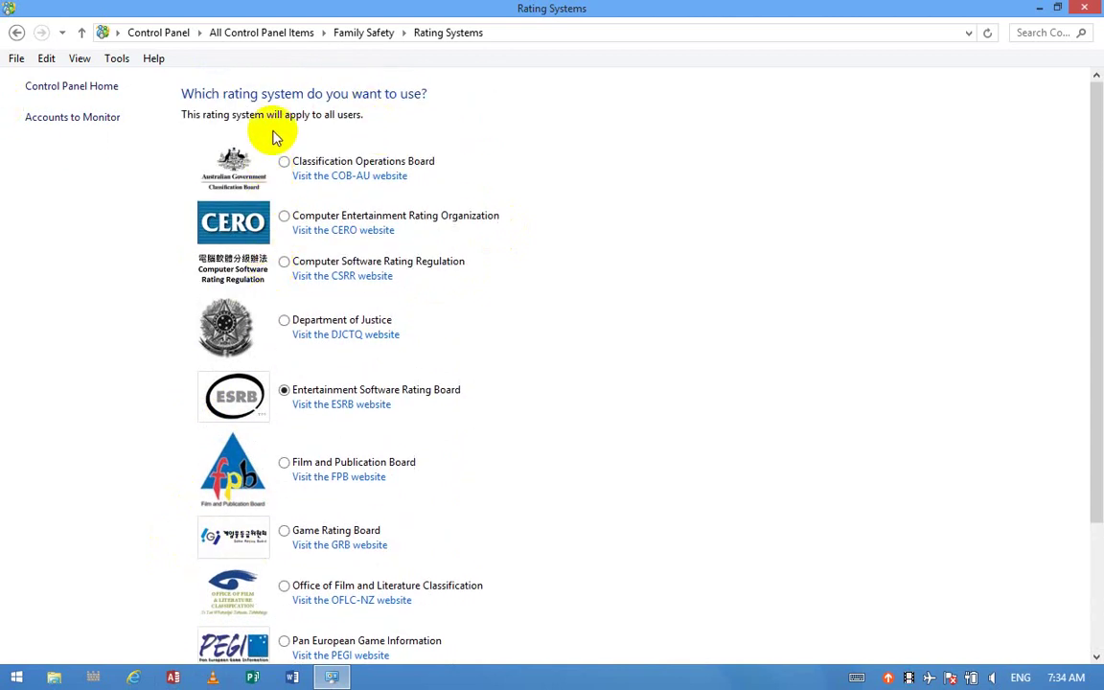
pyautogui.click(16, 34)
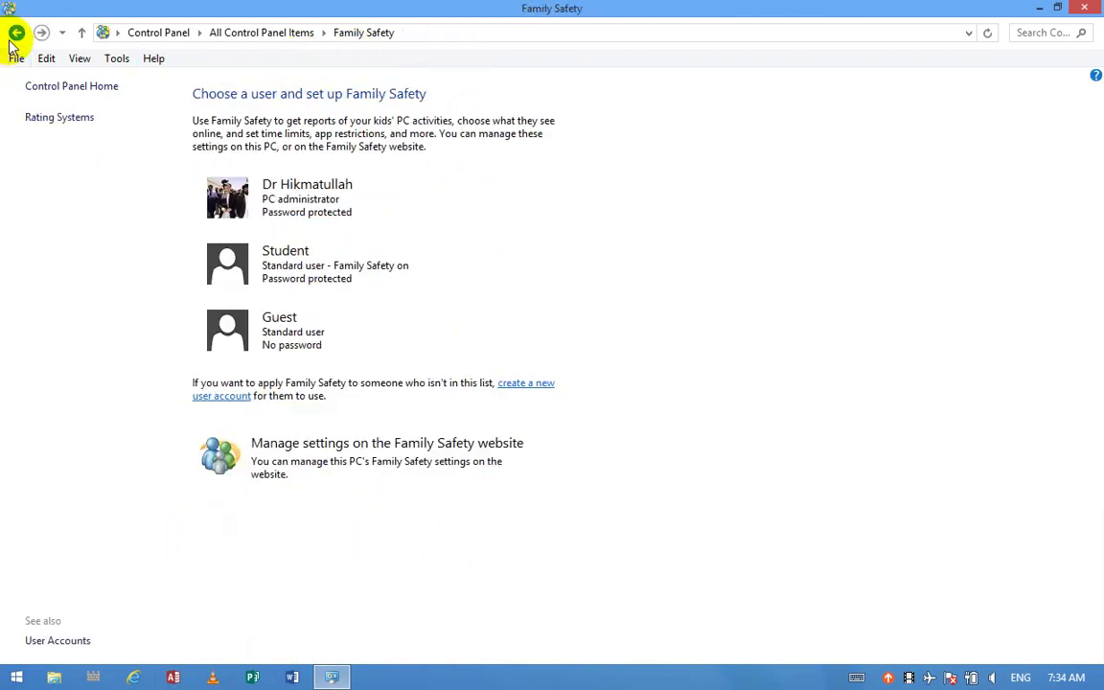
pyautogui.click(16, 34)
pyautogui.click(16, 35)
pyautogui.click(16, 35)
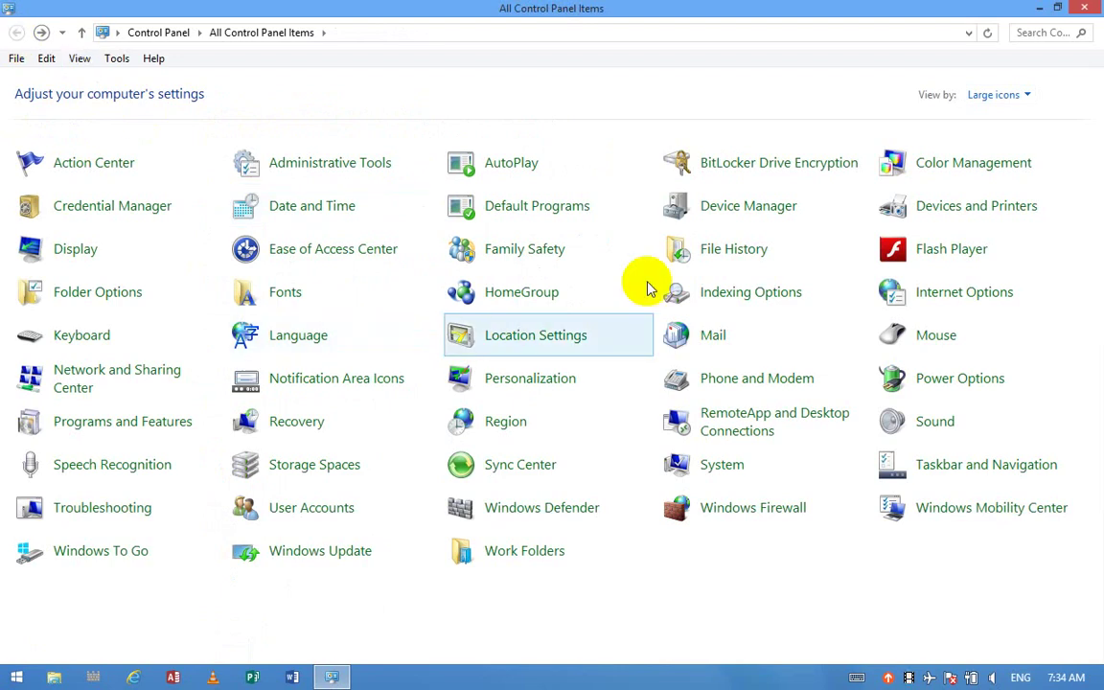
# Review Student's web filtering, web restriction level, and allowed and blocked websites in Family Safety, and close the window
pyautogui.click(508, 252)
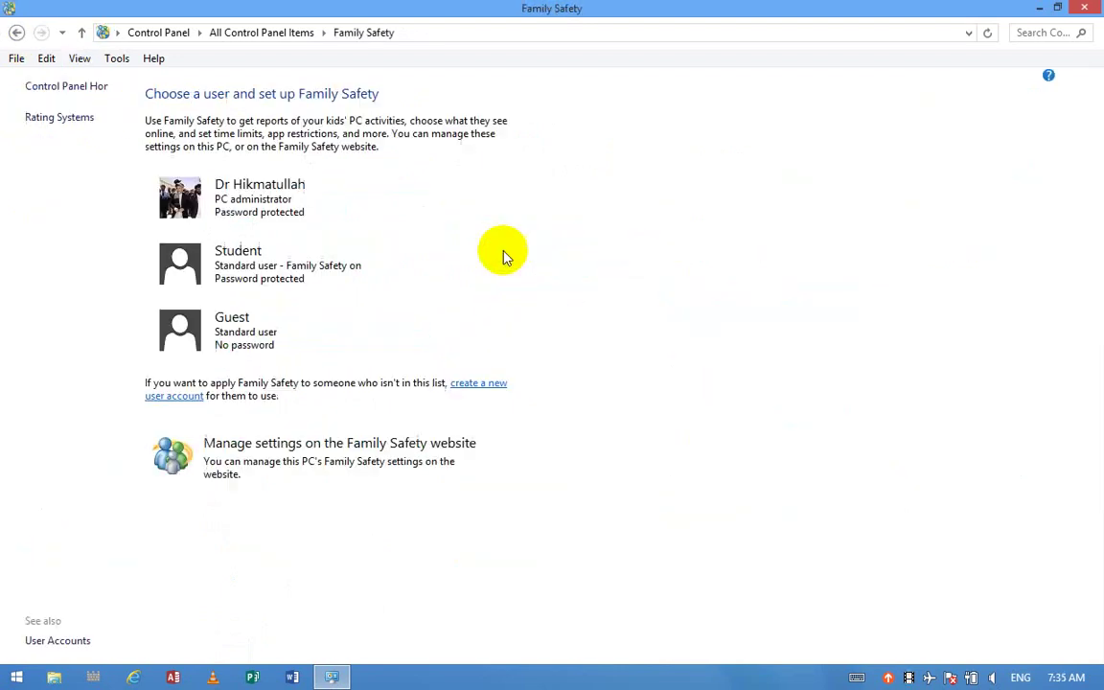
pyautogui.click(328, 250)
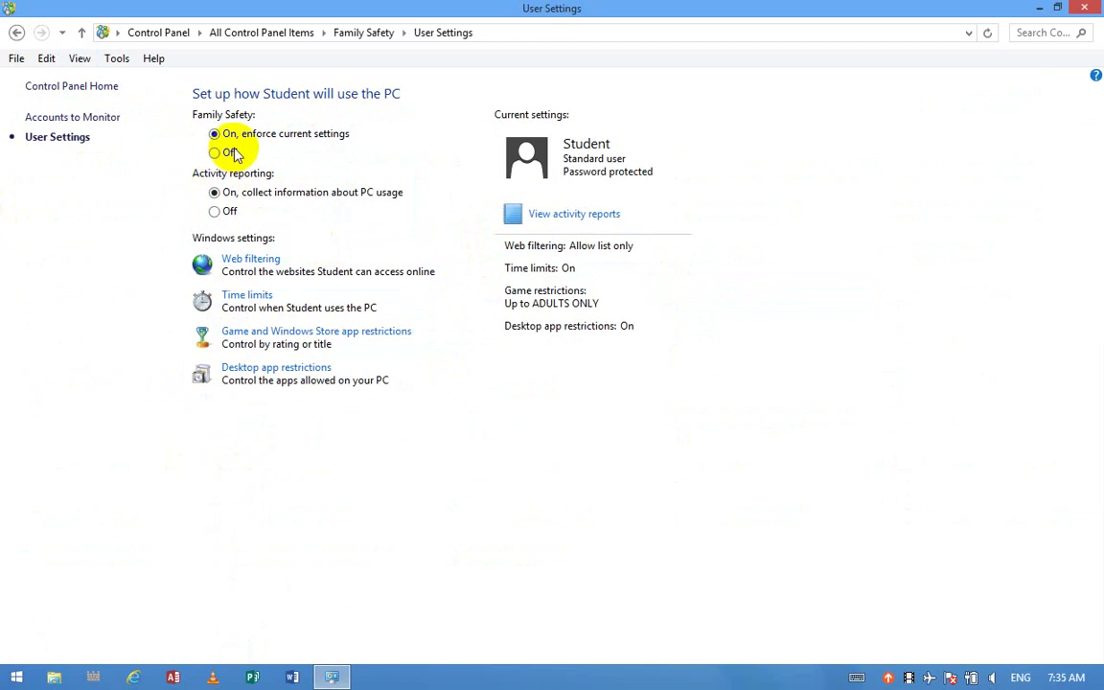
pyautogui.click(249, 263)
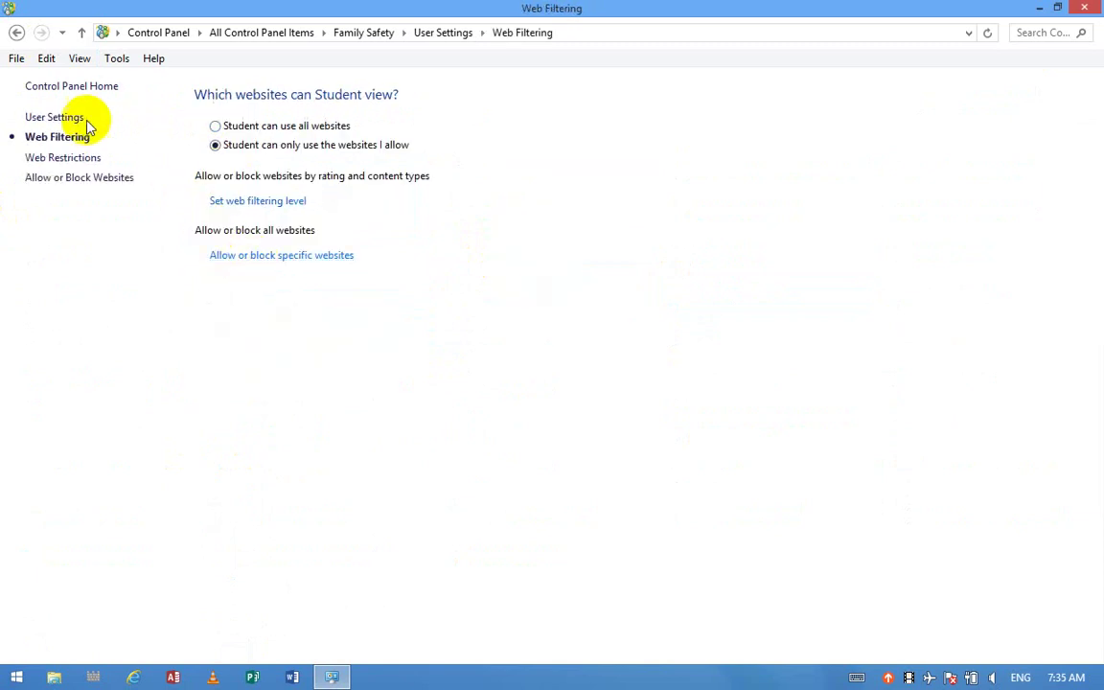
pyautogui.click(53, 118)
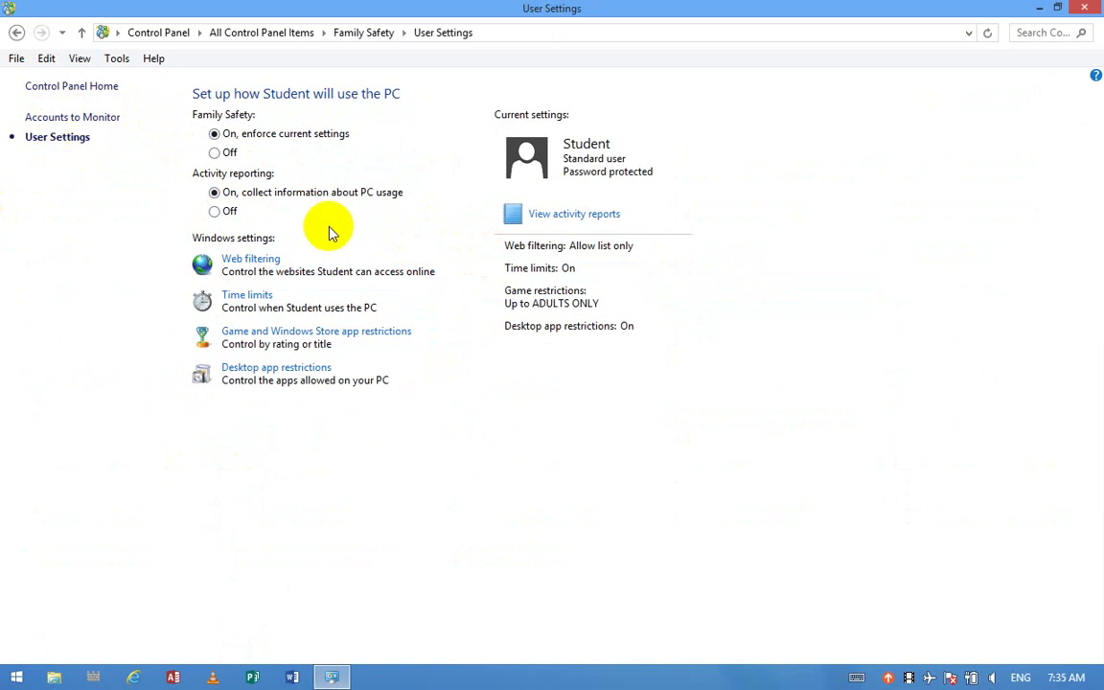
pyautogui.click(246, 265)
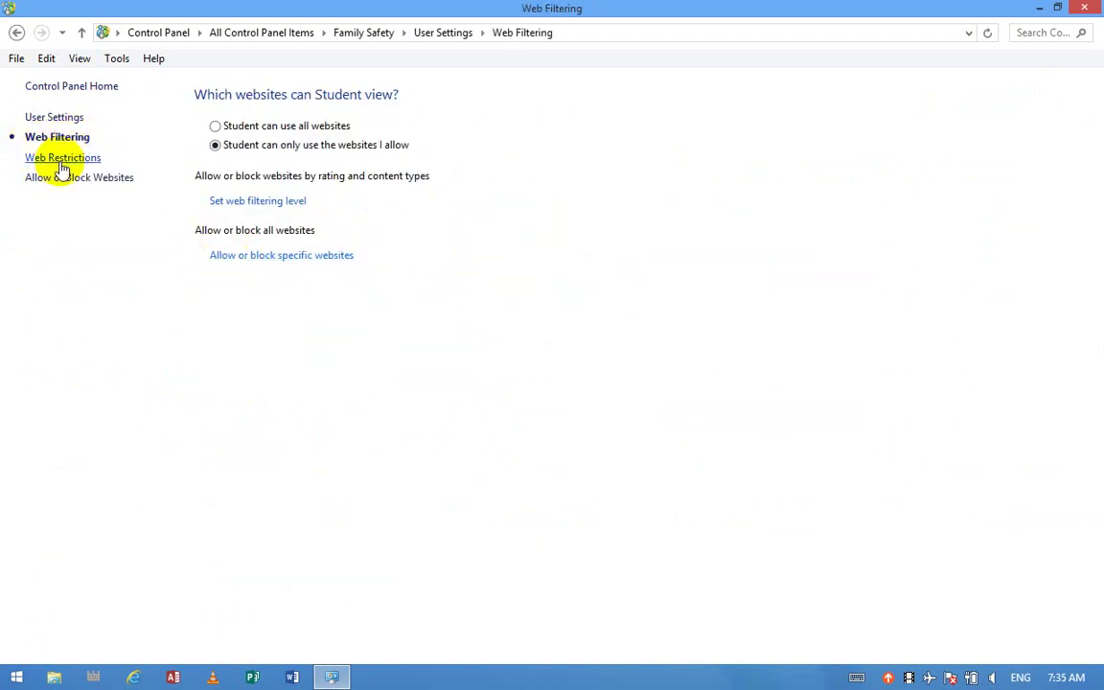
pyautogui.click(60, 159)
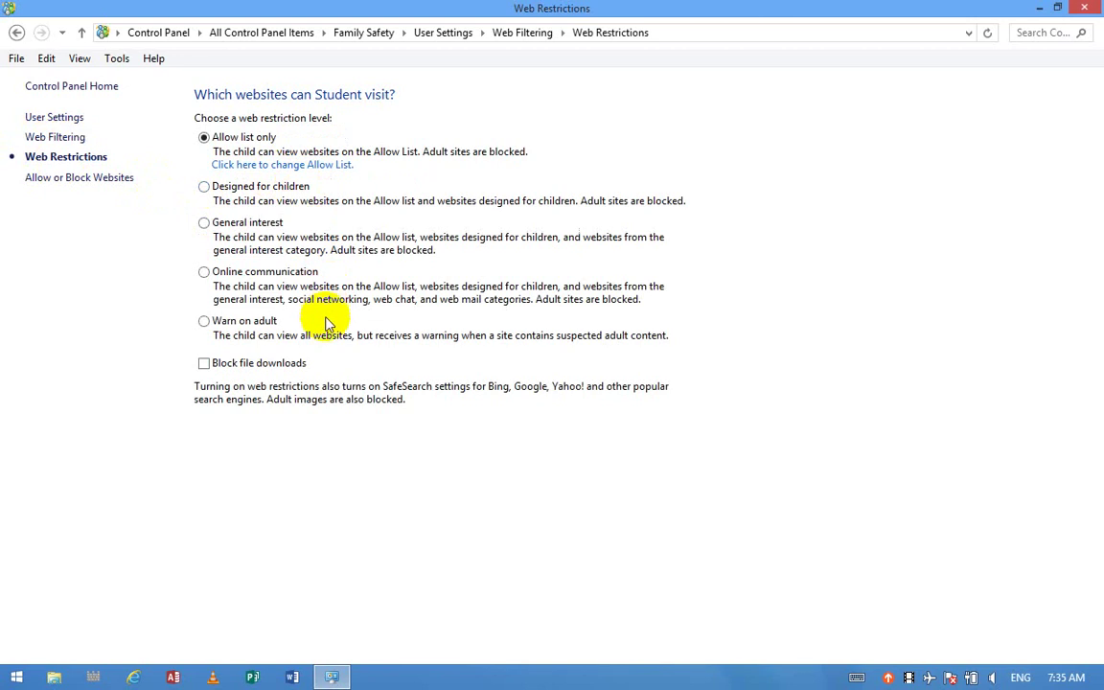
pyautogui.click(88, 179)
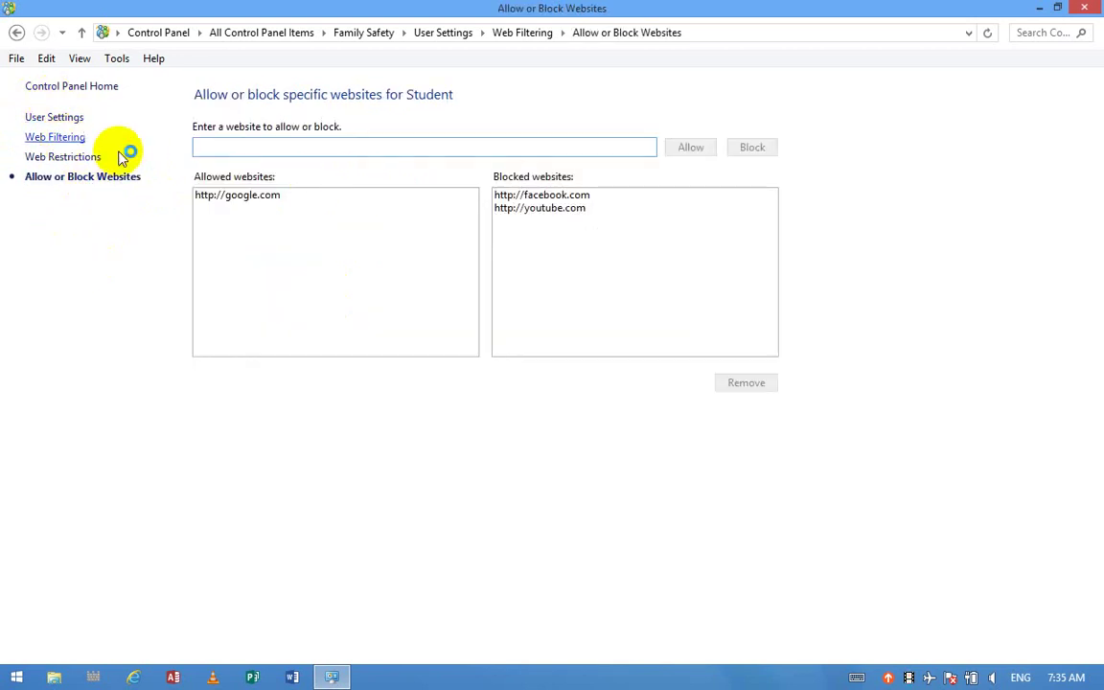
pyautogui.click(77, 140)
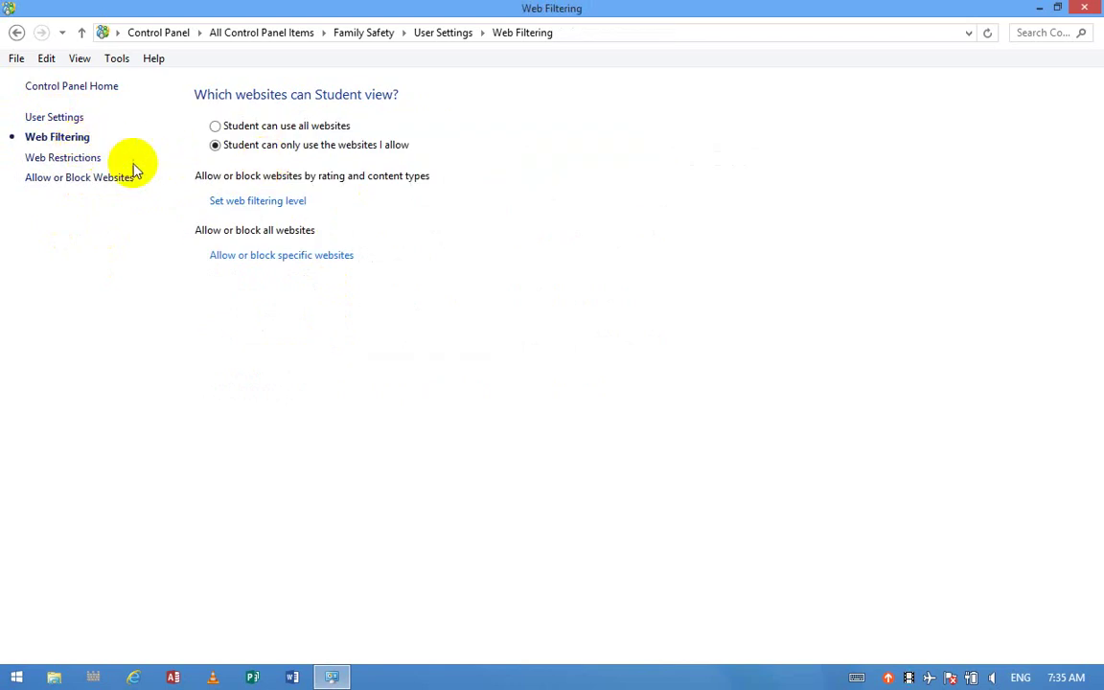
pyautogui.click(17, 33)
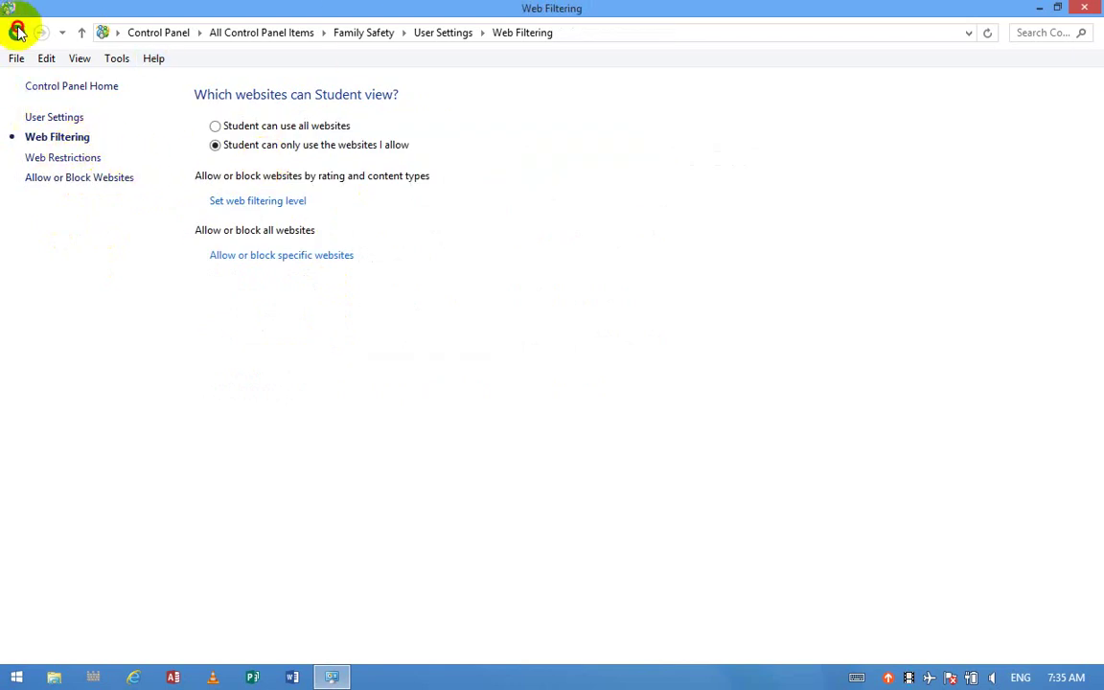
pyautogui.click(1084, 8)
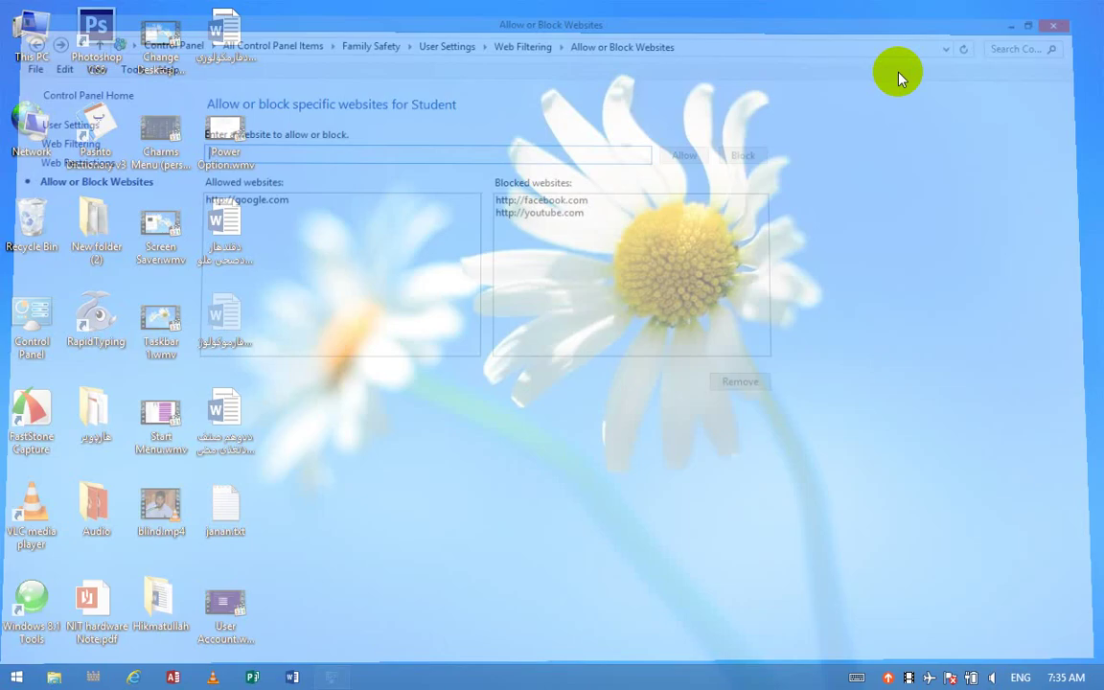